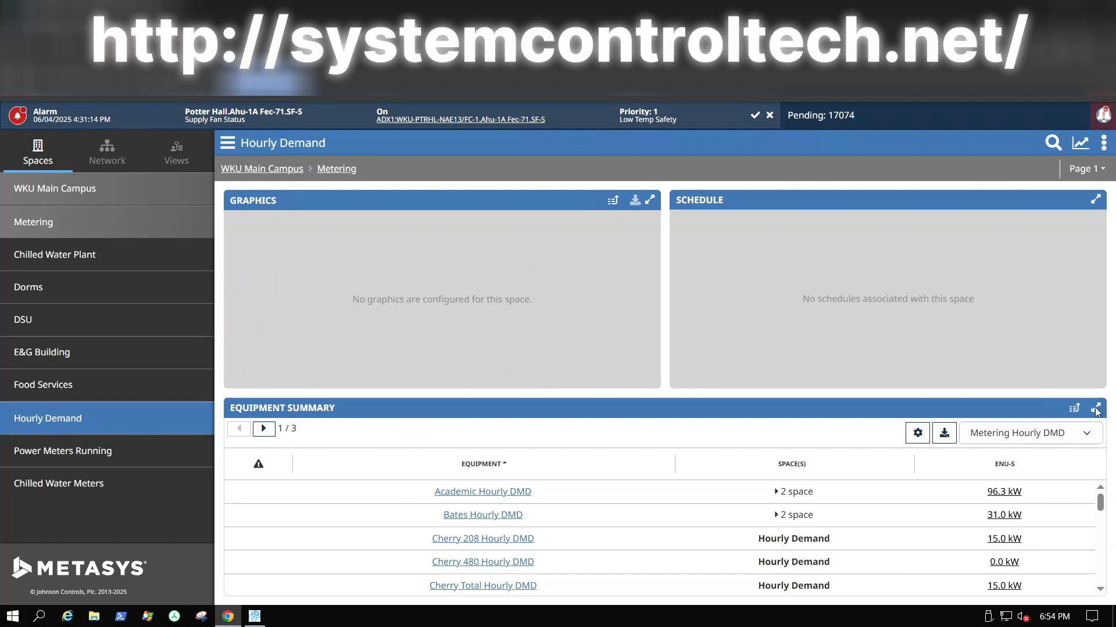
Step: Maximise the Equipment Summary panel to show the Hourly Demand kW list across 3 pages
click(1096, 409)
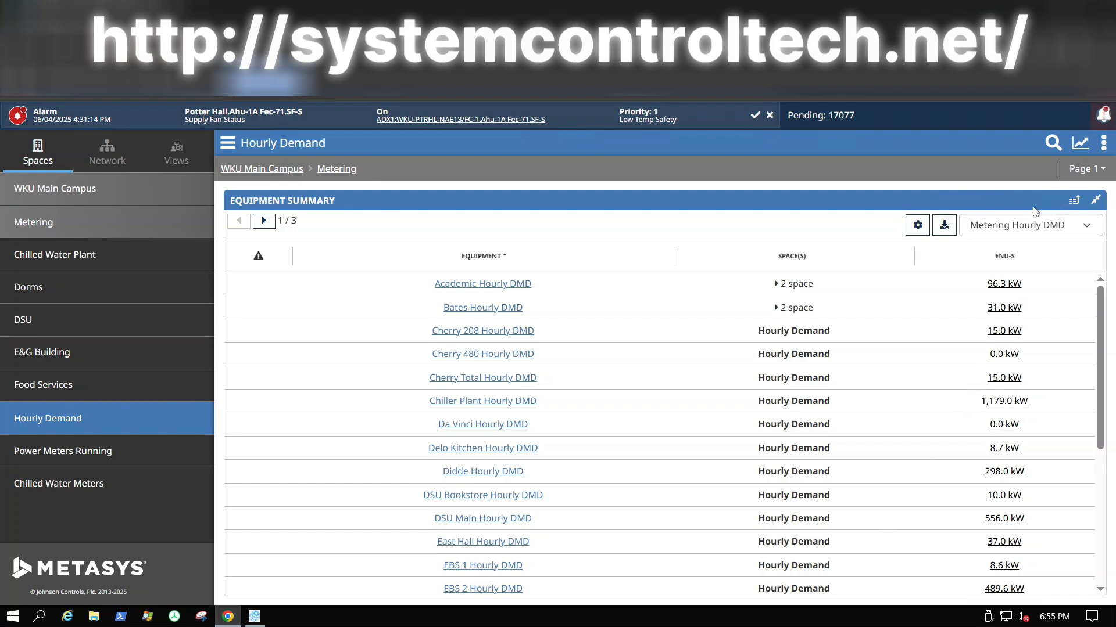
Step: Send the Hourly Demand meters to Advanced Search & Reporting from the View In menu
click(1073, 204)
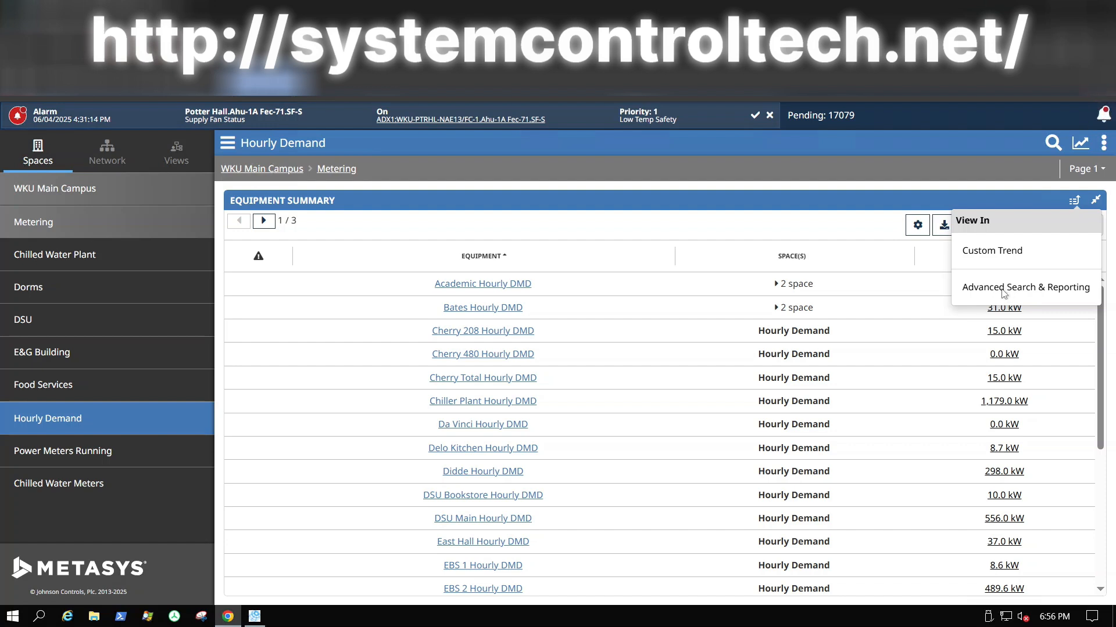
click(1003, 294)
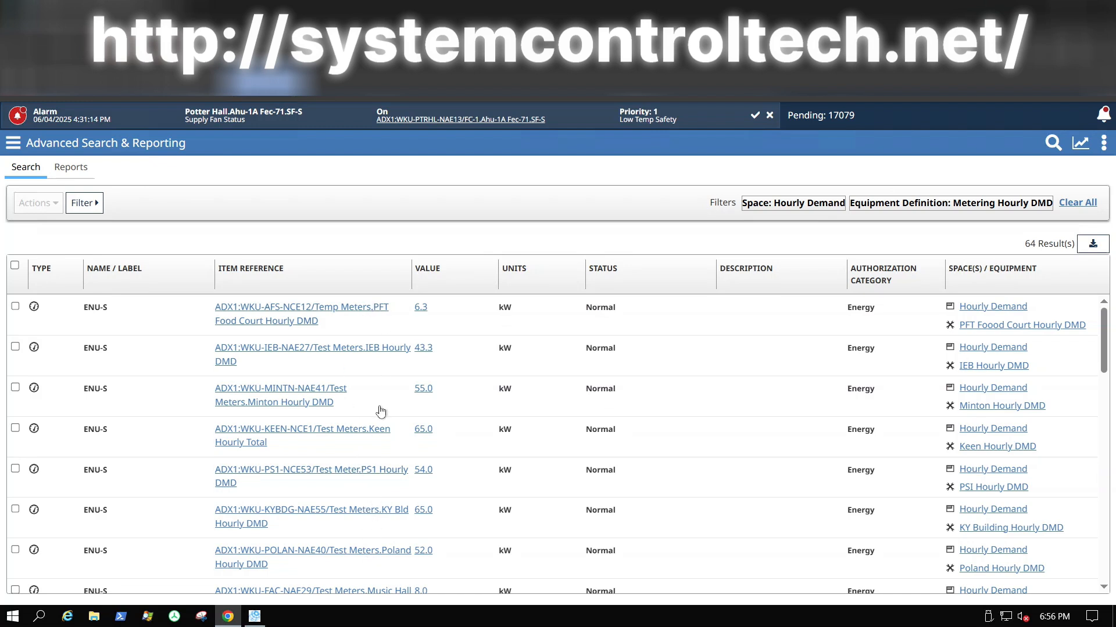
Step: Check the IEB, Minton and Keen hourly meters and open the Actions dropdown
click(15, 306)
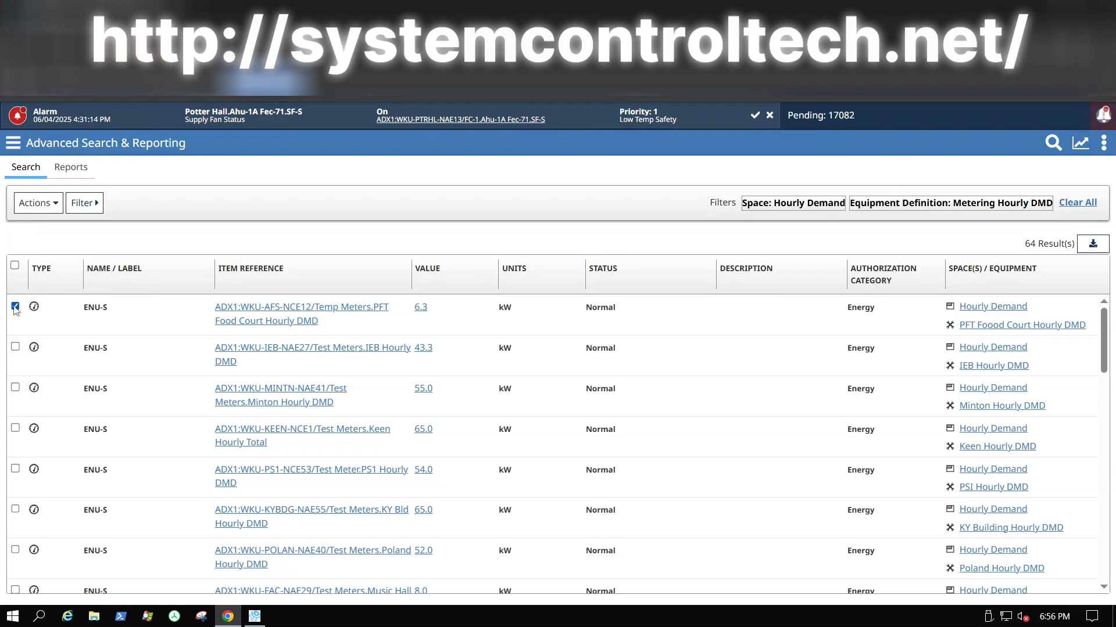
click(15, 347)
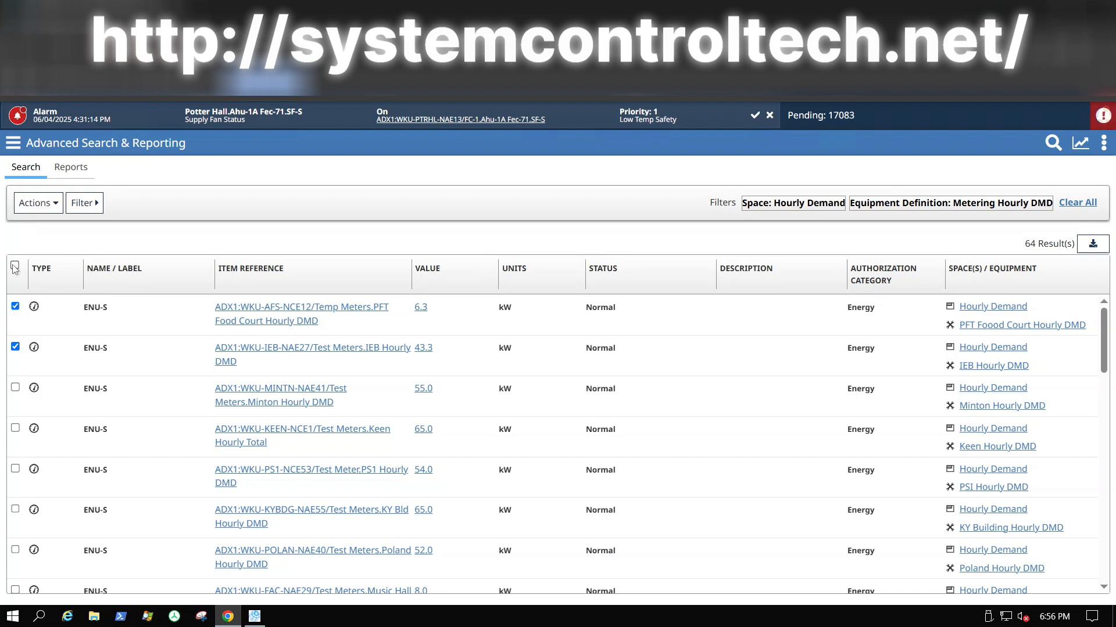
click(14, 267)
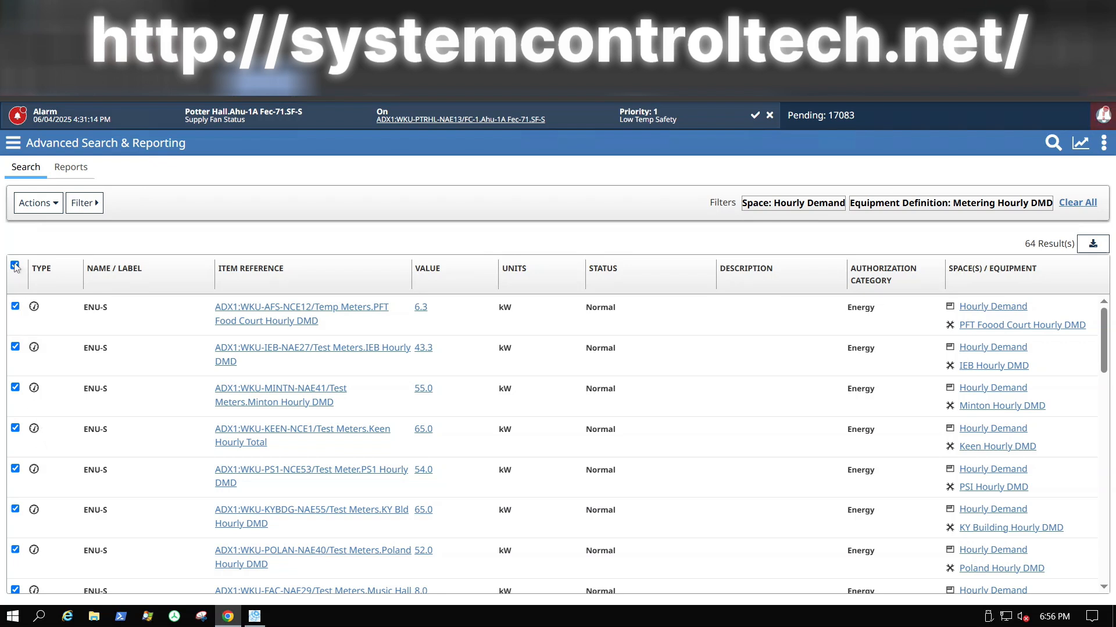
click(15, 266)
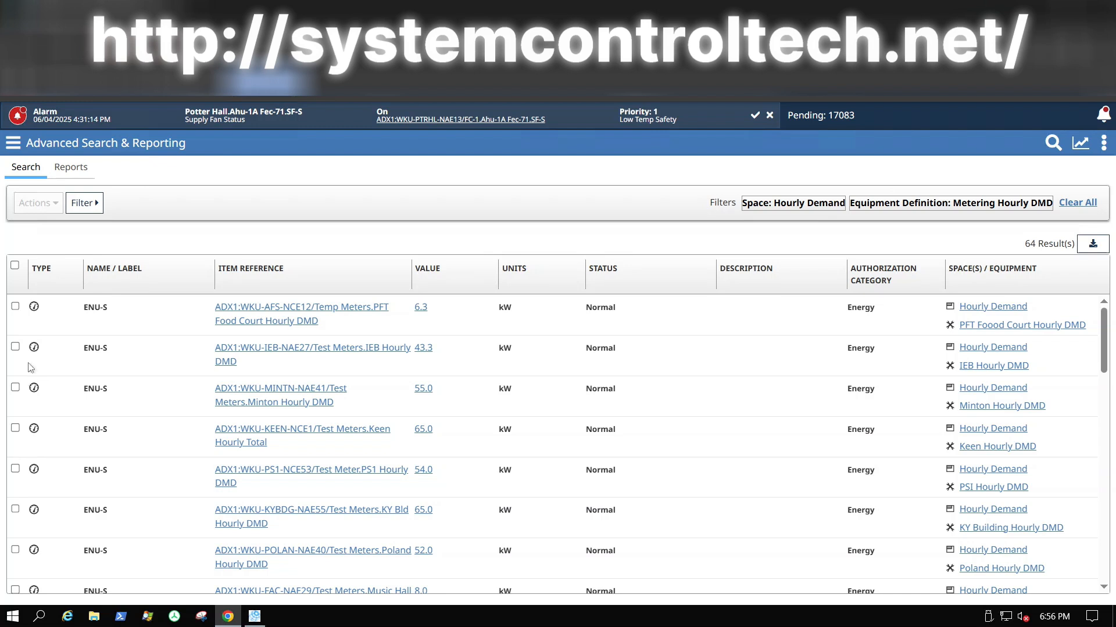
click(15, 347)
click(16, 430)
click(52, 206)
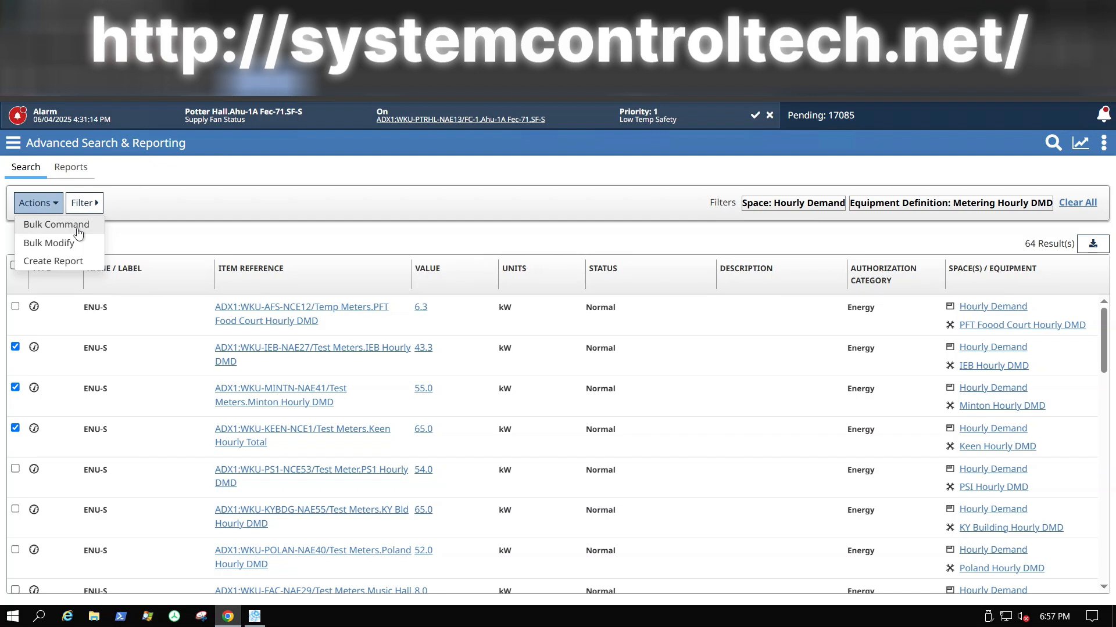
Step: Choose Create Report for the checked meters and set Report Type to Trend
click(53, 262)
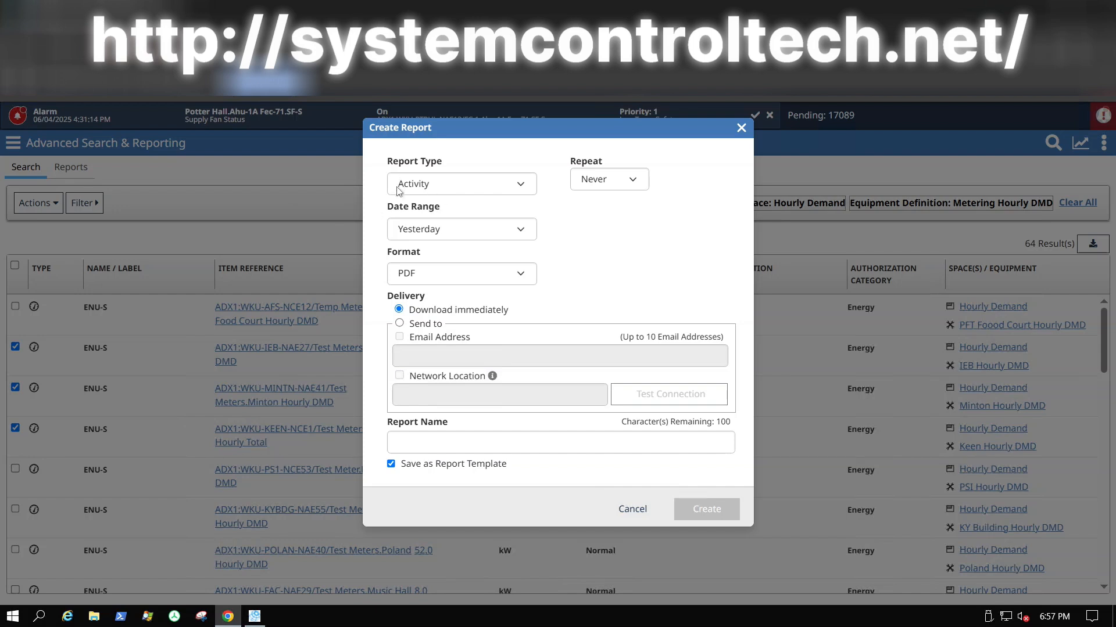
click(520, 185)
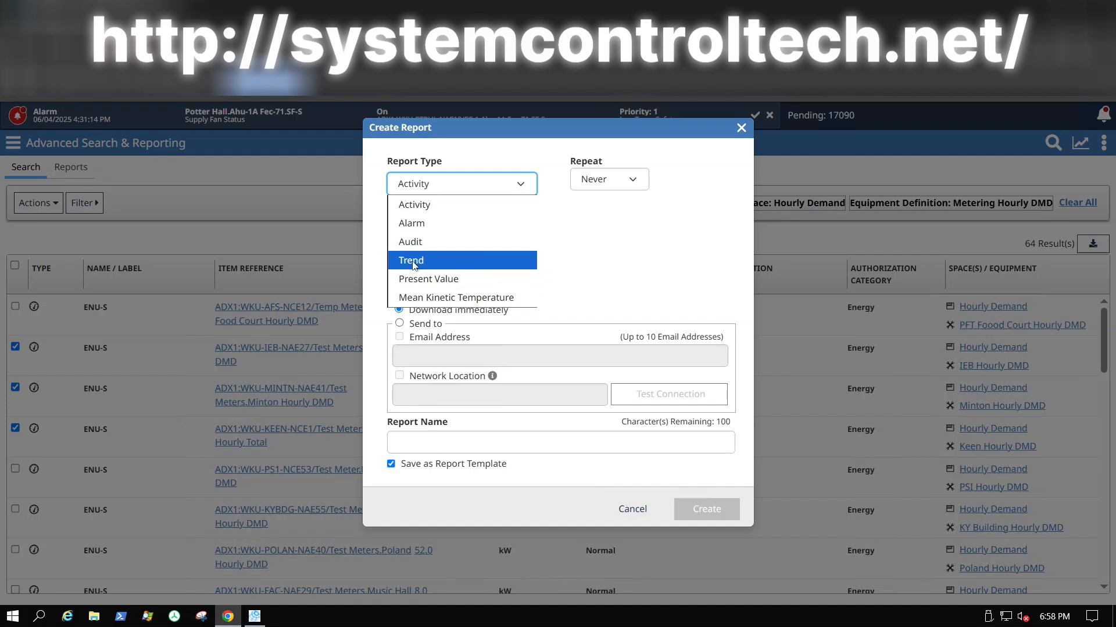
click(413, 262)
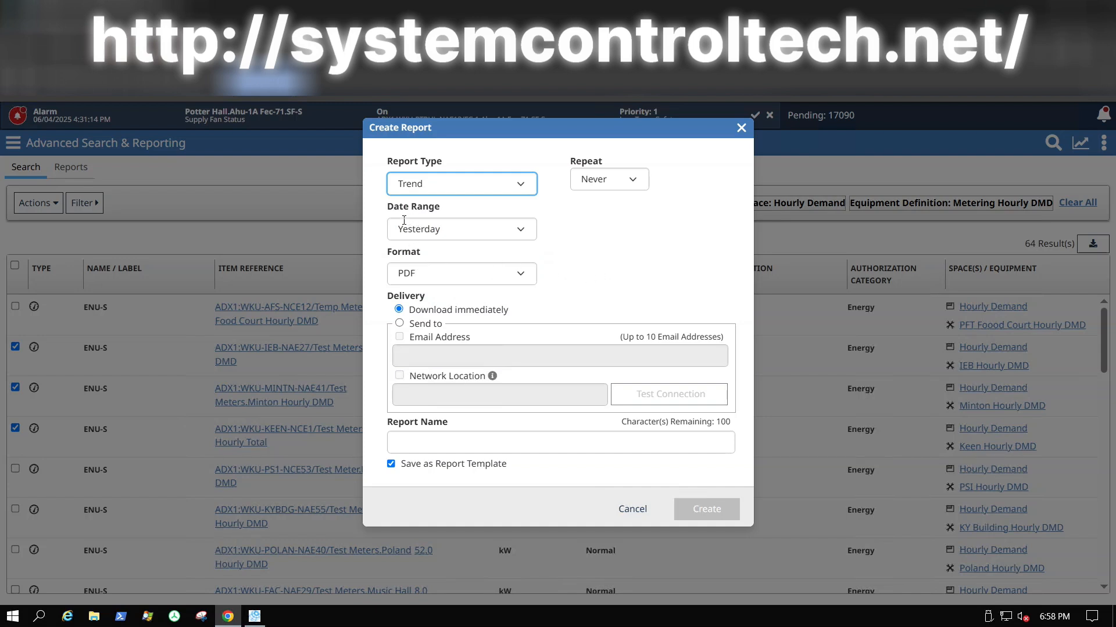
Step: Change the Date Range from Yesterday to Today and keep Format as PDF
click(520, 232)
click(520, 232)
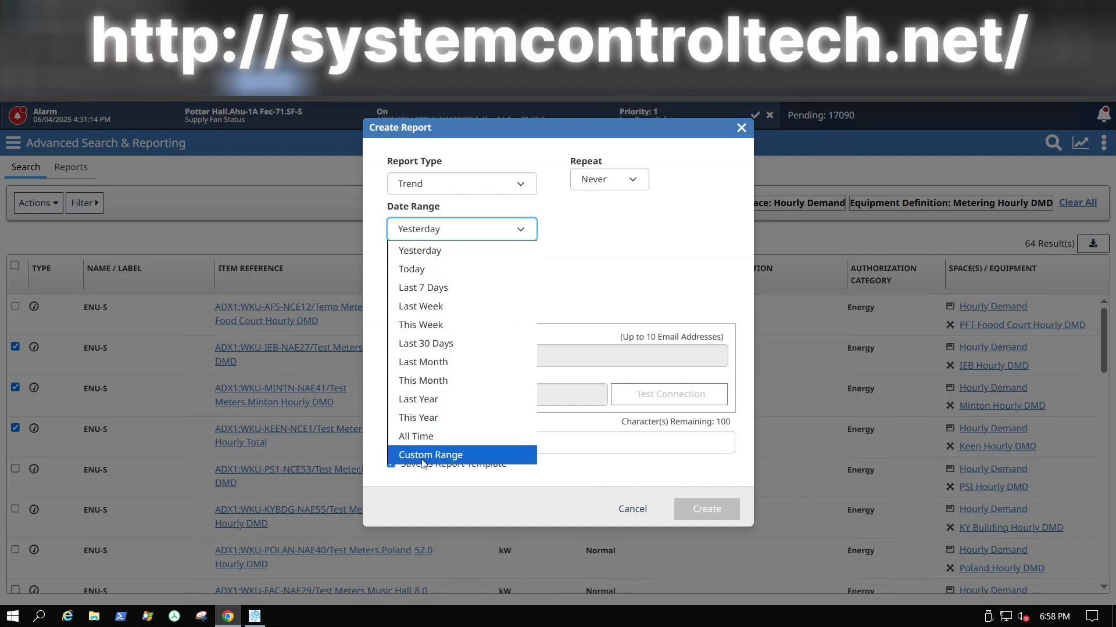
click(416, 272)
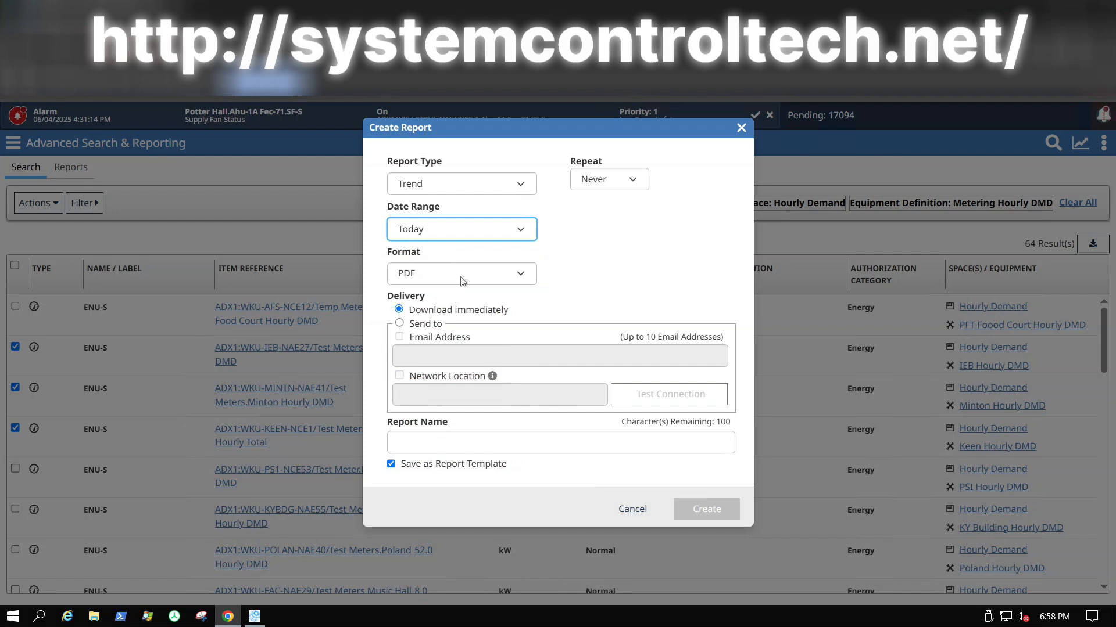
click(523, 279)
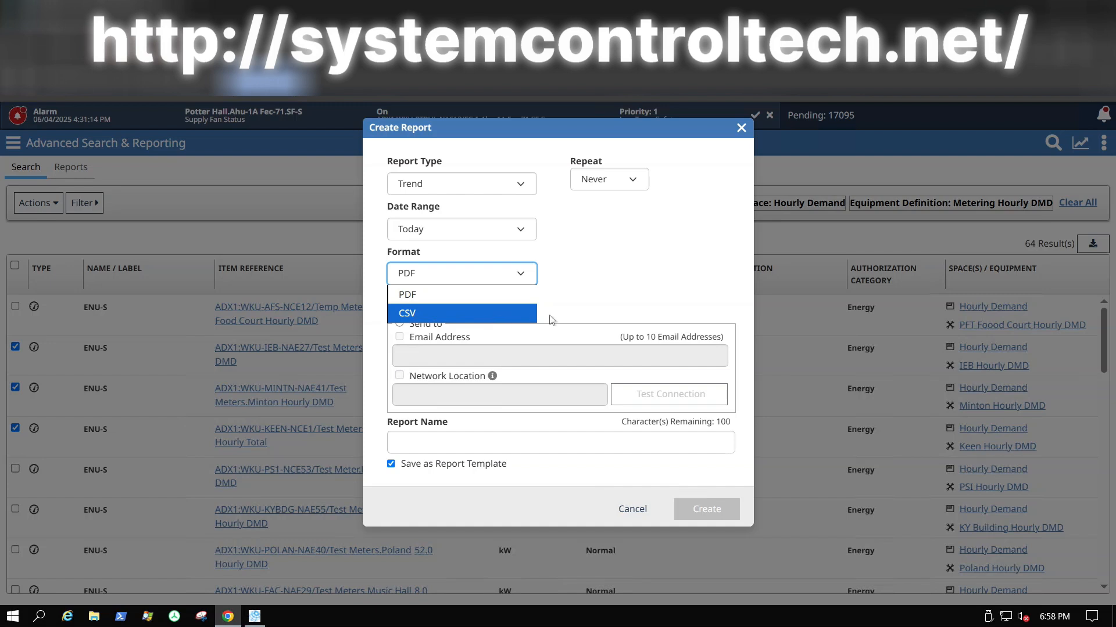
click(603, 256)
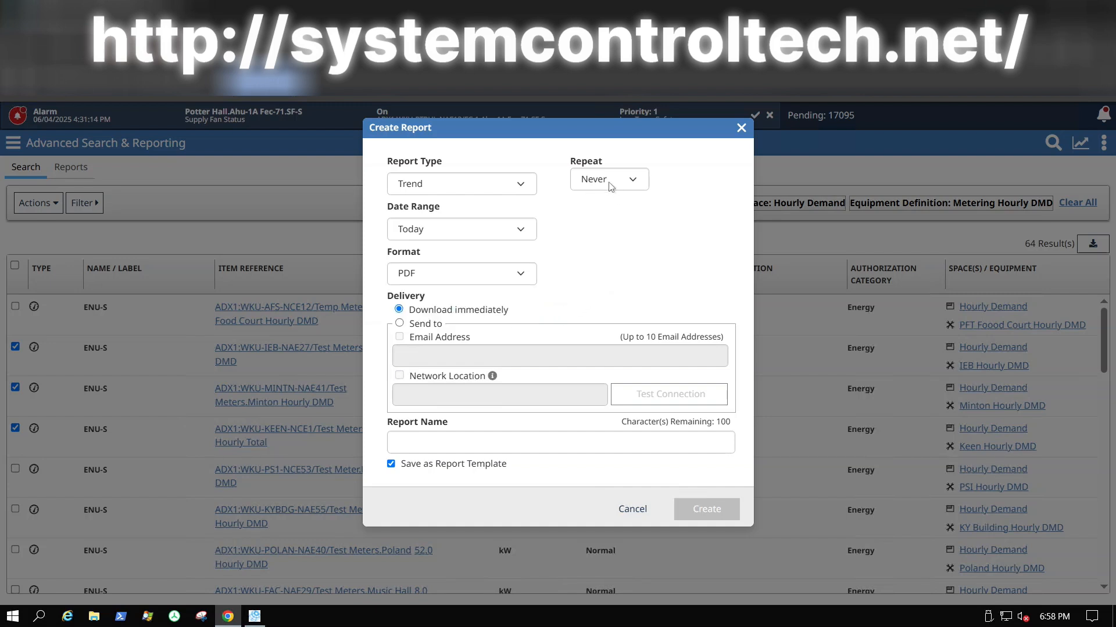
Step: Set Repeat to Weekly, Run Report On to Monday, and the run time to 7:00 AM
click(637, 185)
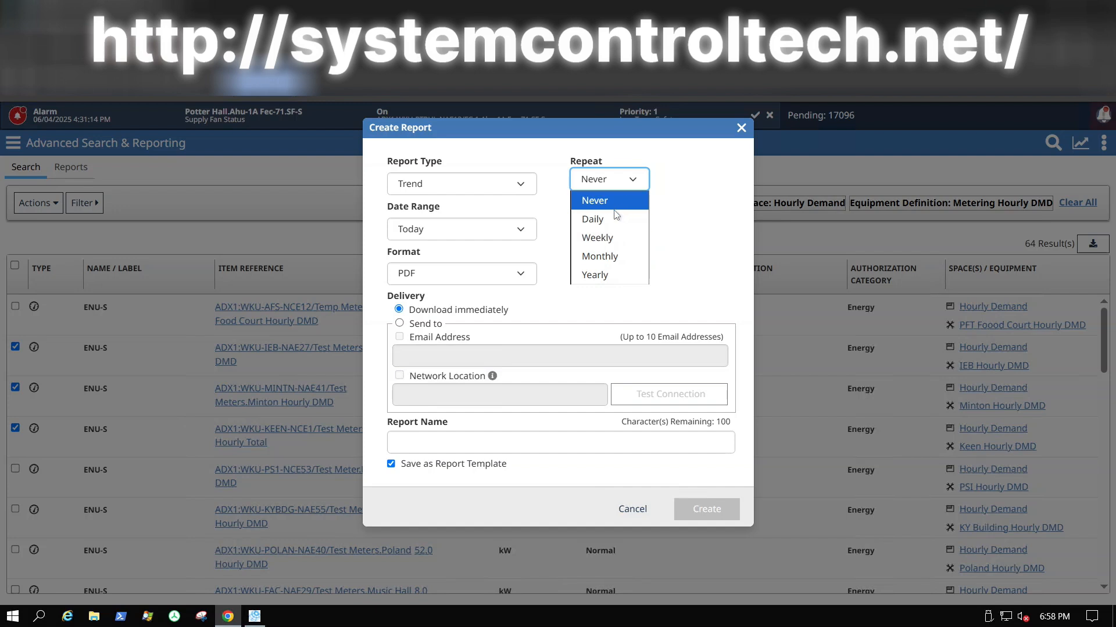
click(597, 240)
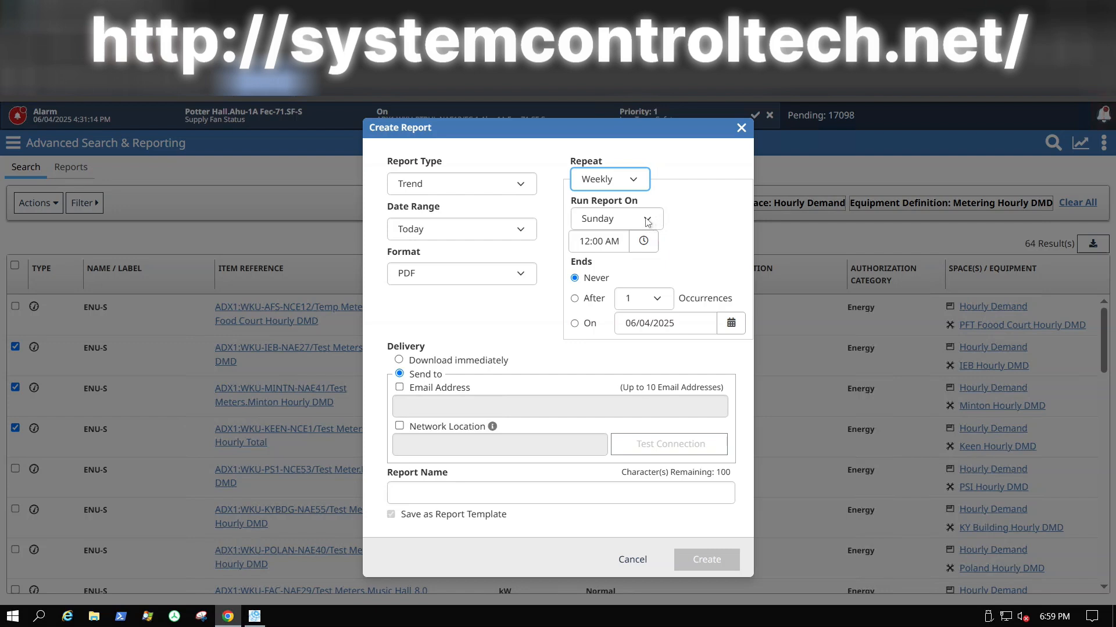
click(648, 219)
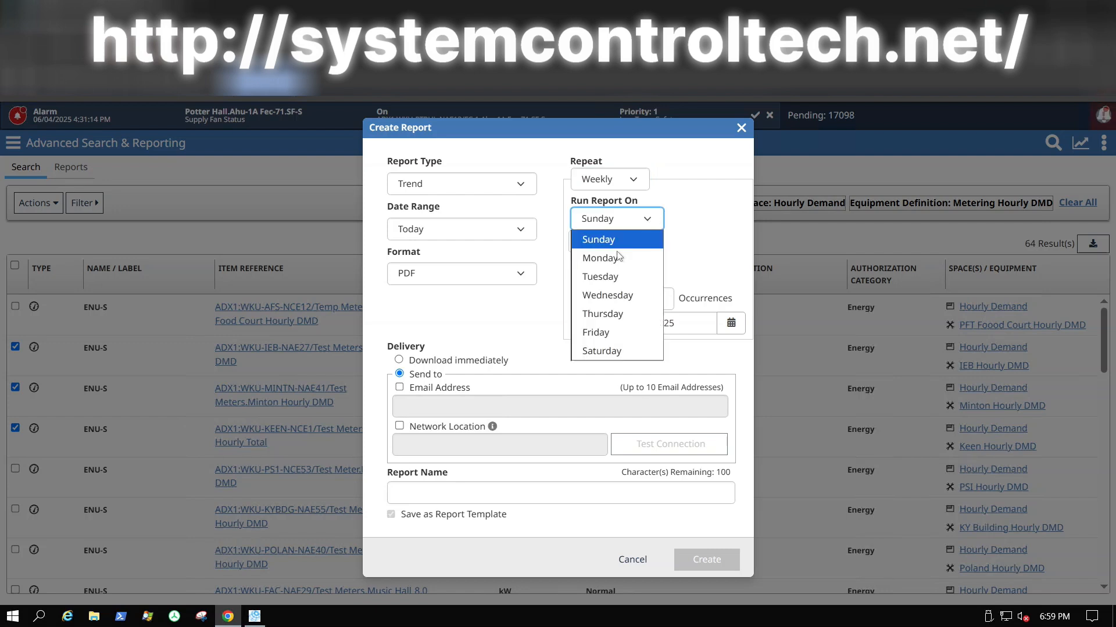
click(607, 259)
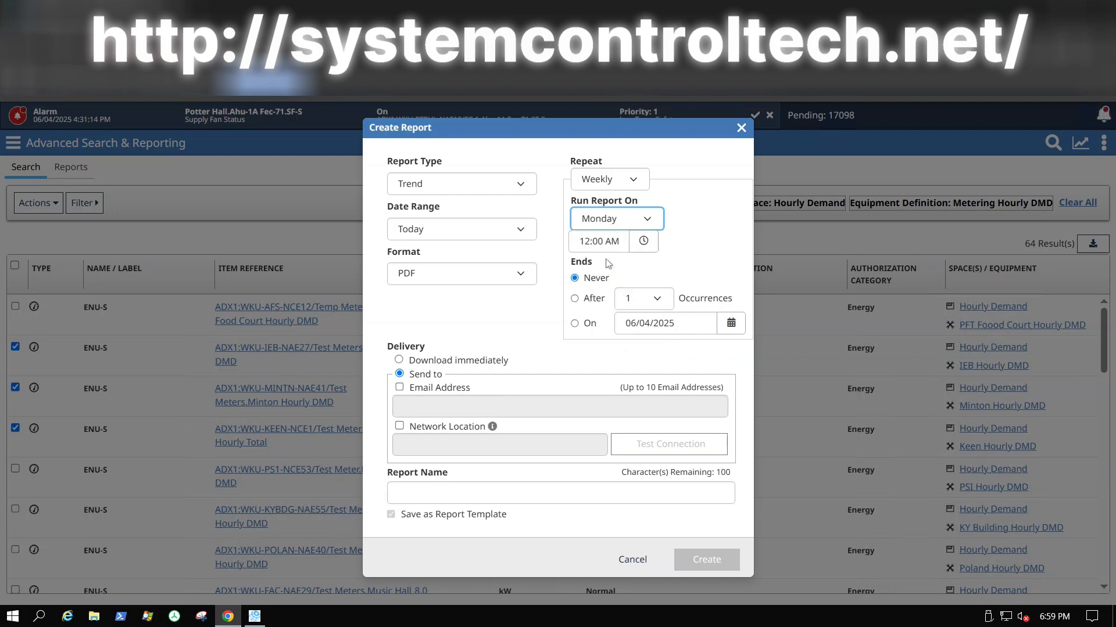
click(642, 243)
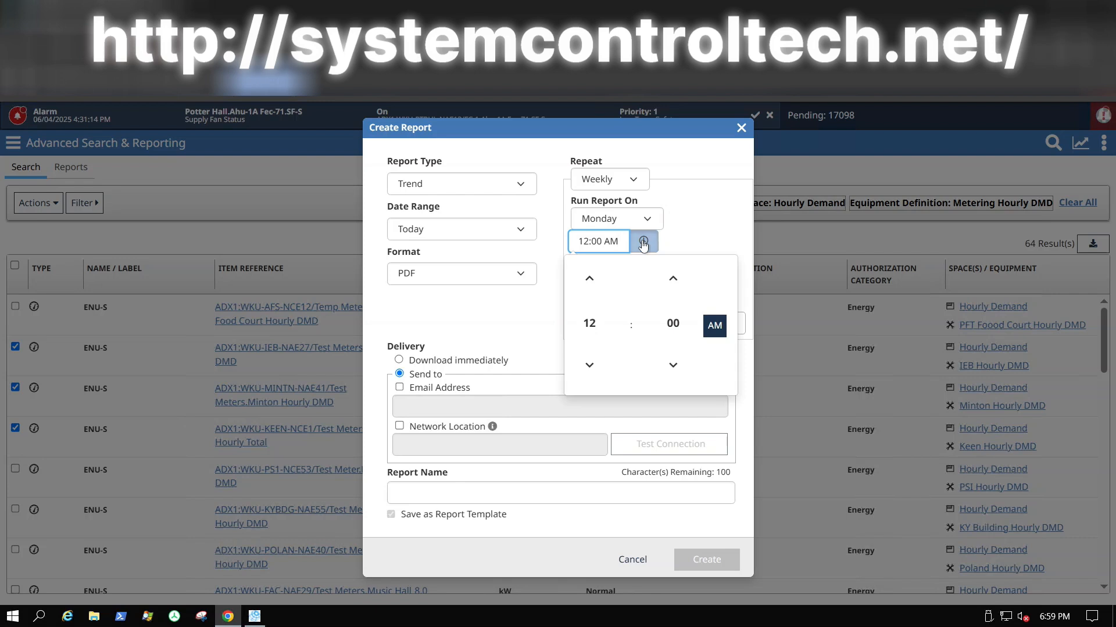
click(590, 326)
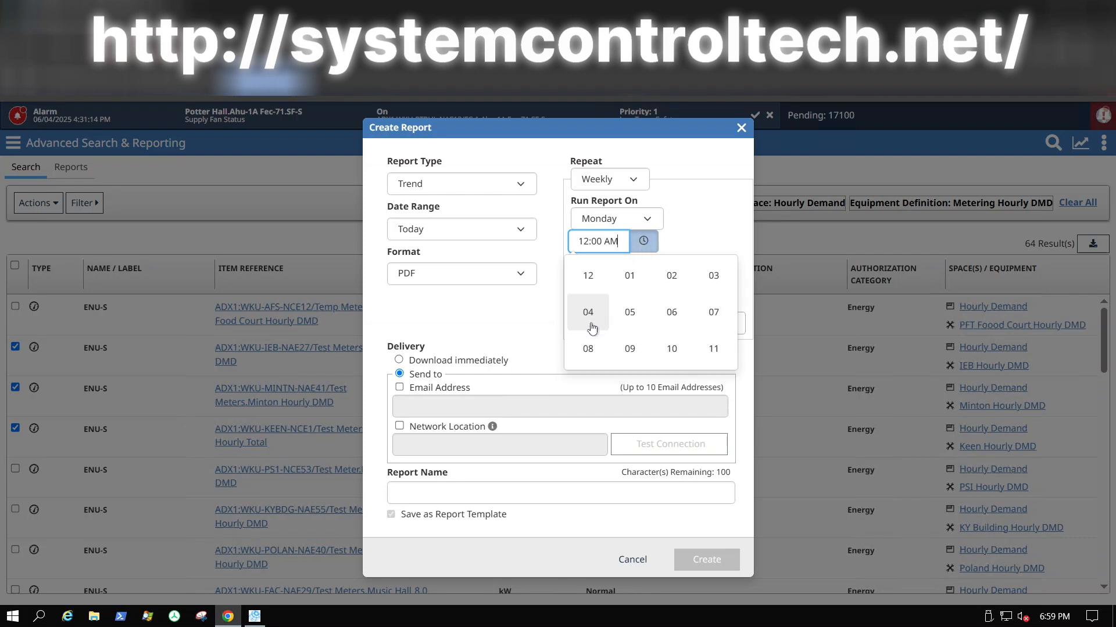
click(714, 314)
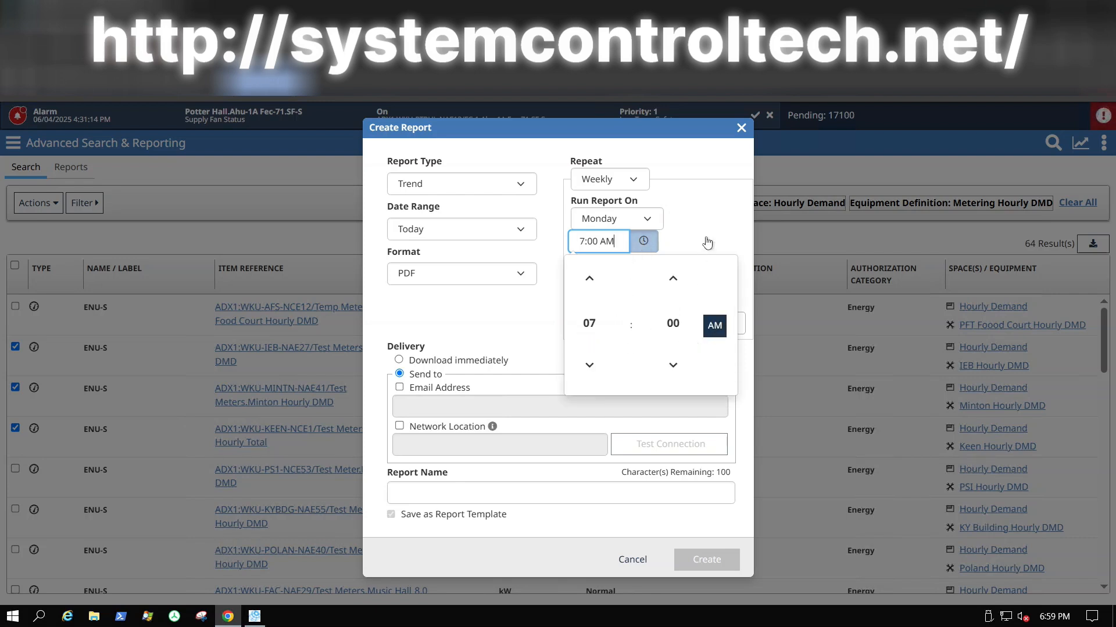
click(706, 243)
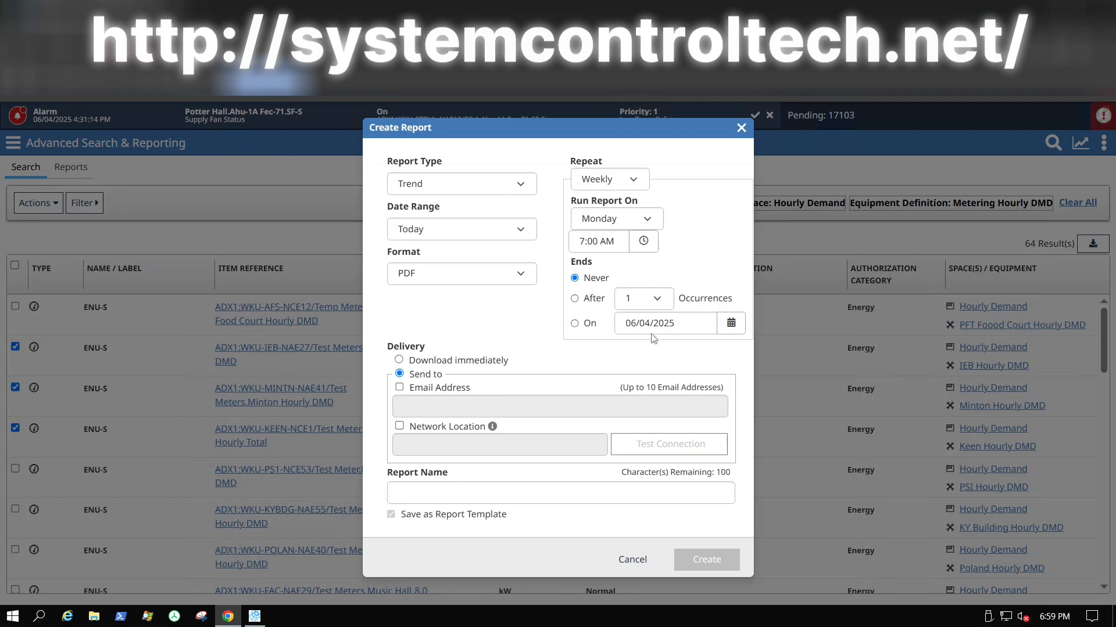
Step: Choose 3 in the Occurrences dropdown next to After
click(661, 301)
click(660, 301)
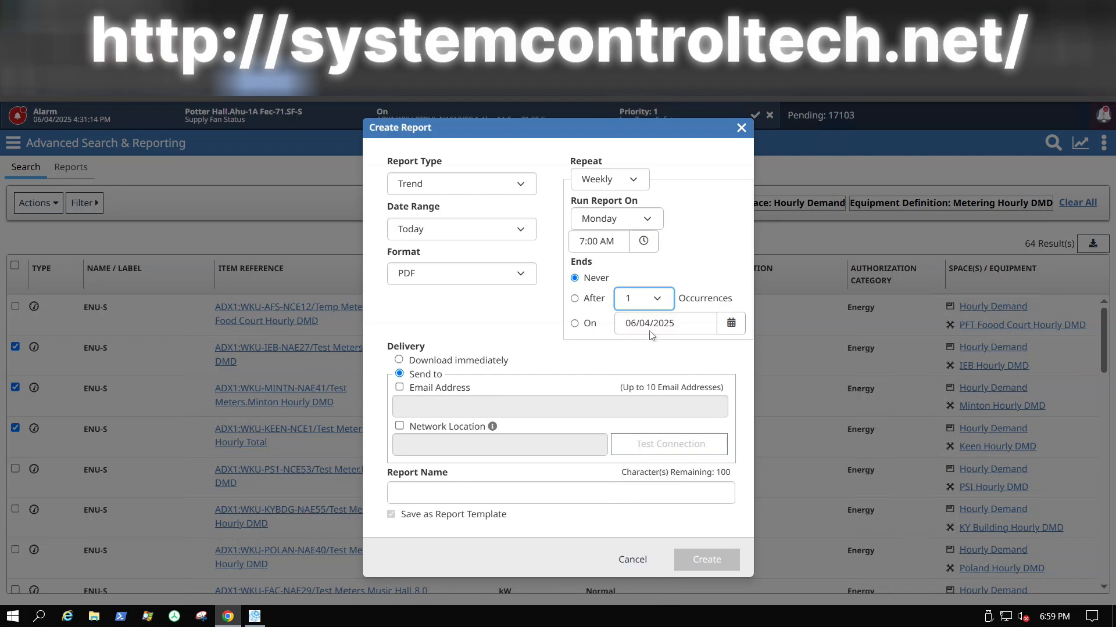
click(662, 302)
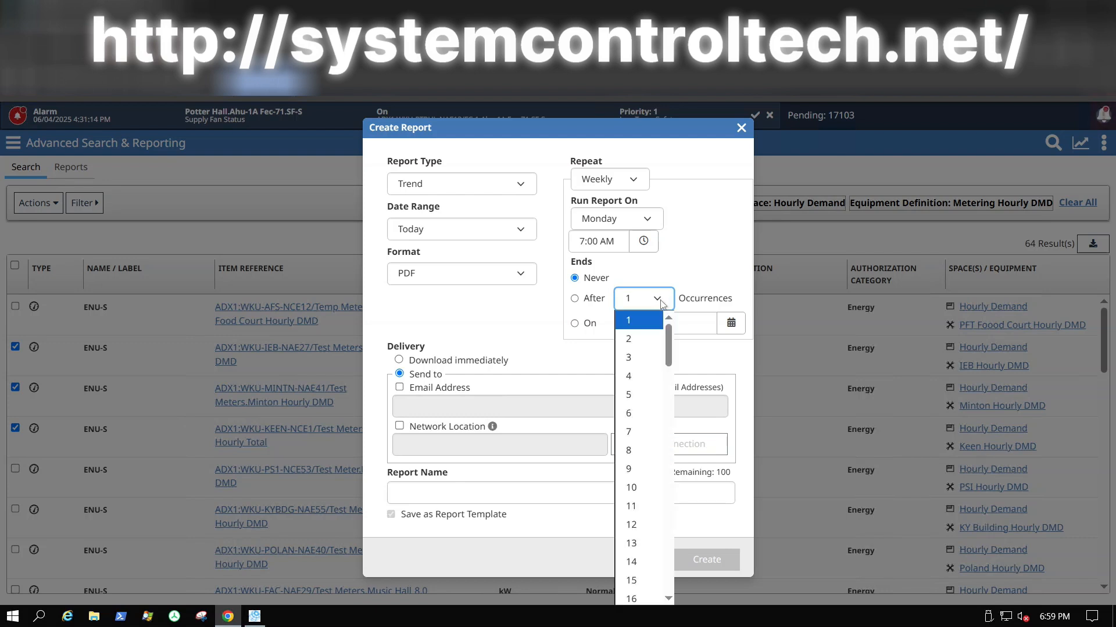
click(637, 362)
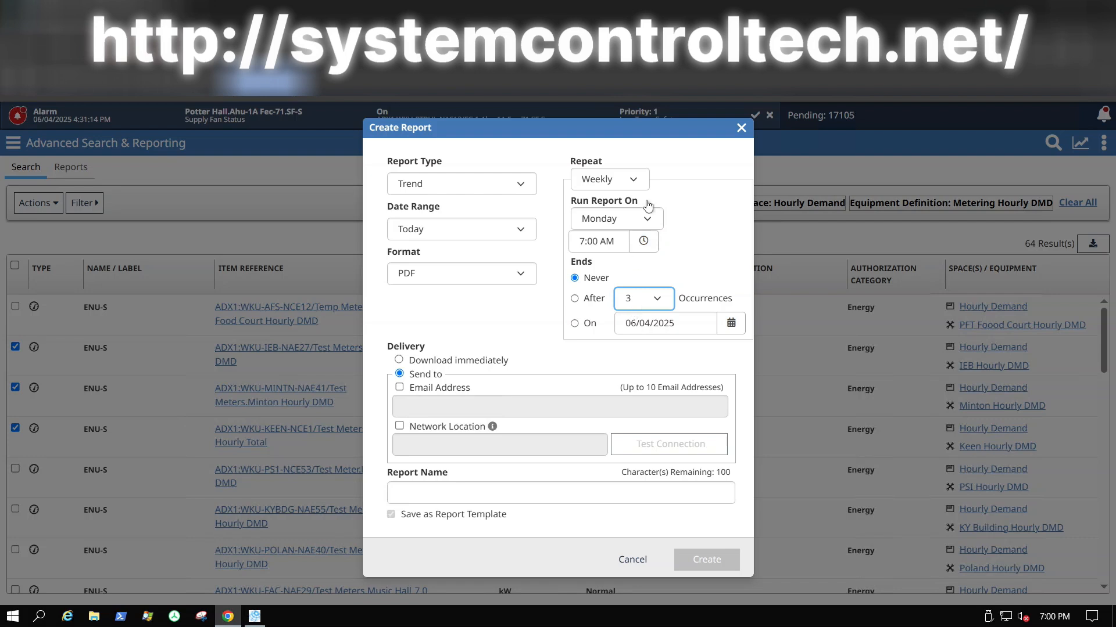
Step: Set Repeat back to Never and switch delivery to Send to an Email Address
click(640, 184)
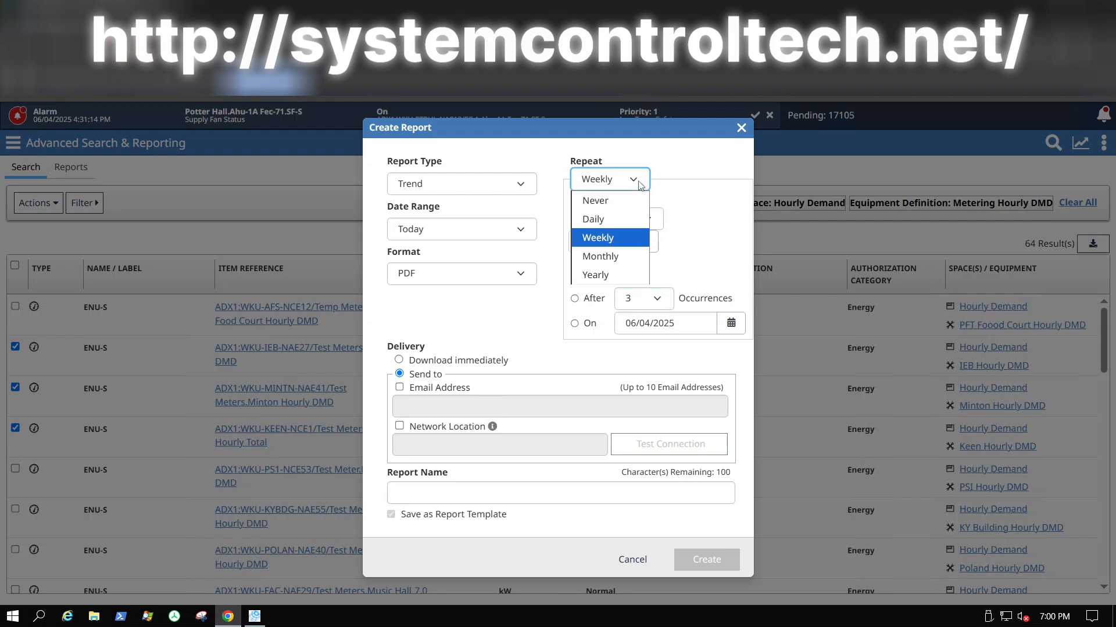
click(609, 199)
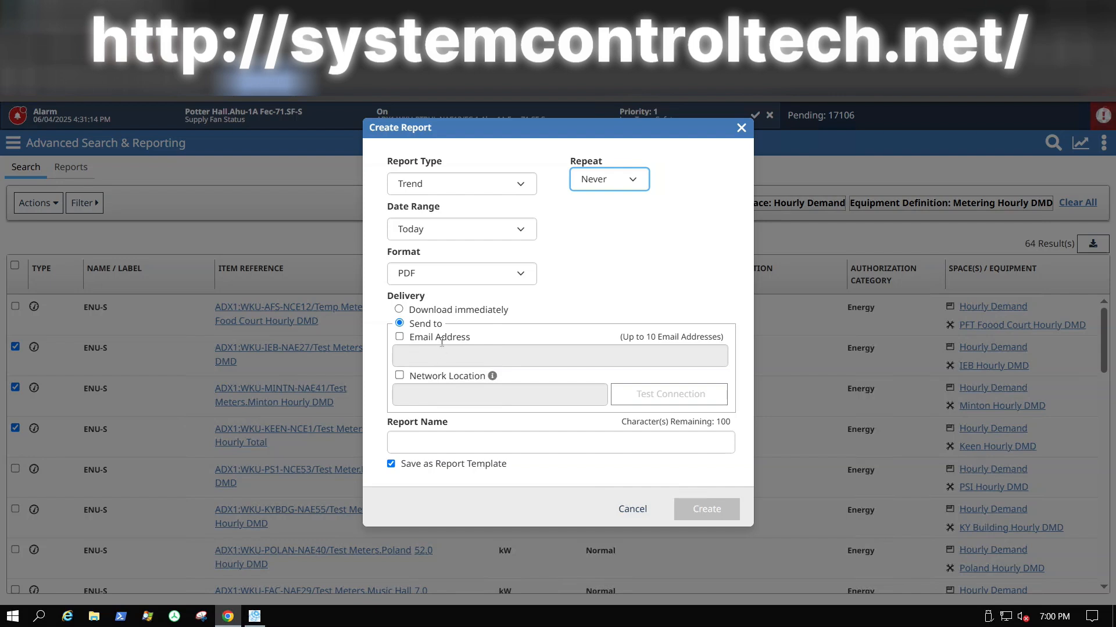
click(399, 309)
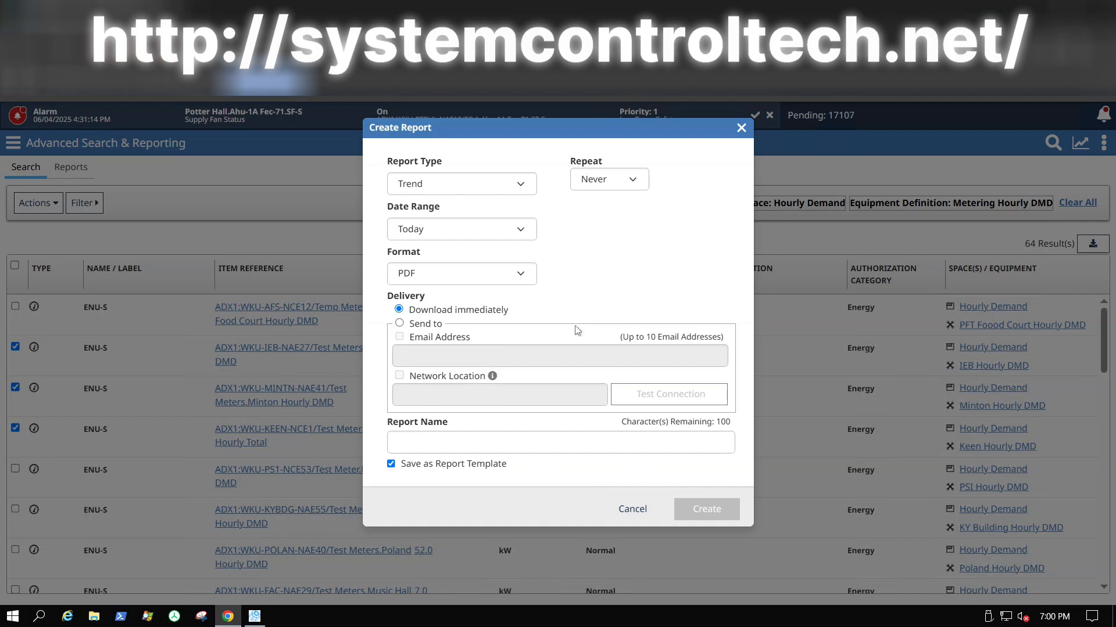
click(399, 324)
click(399, 336)
click(500, 357)
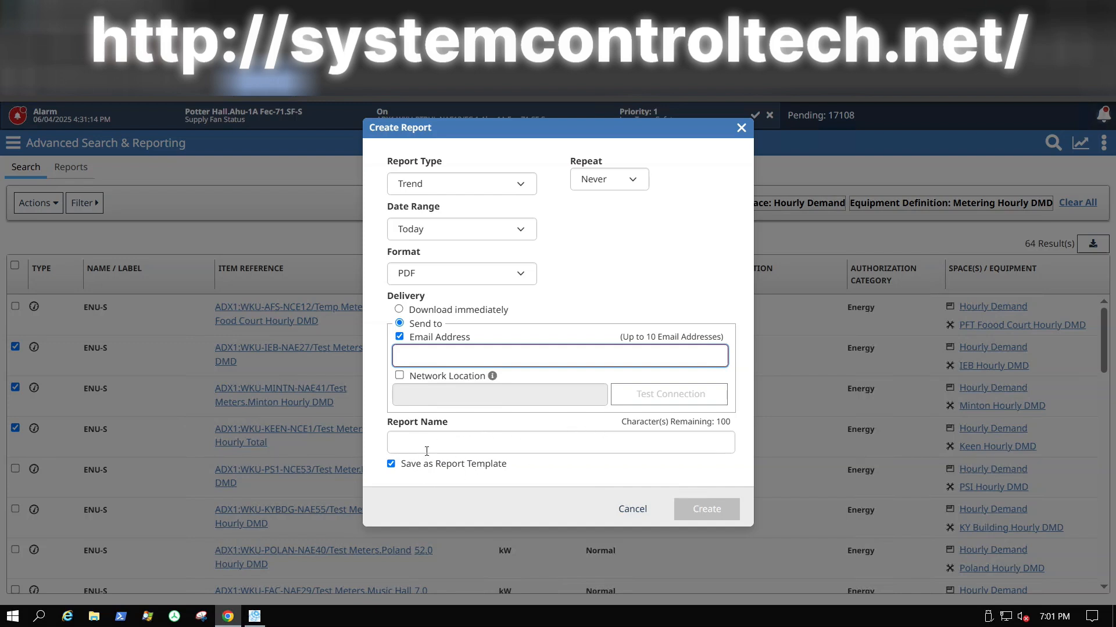
Step: Untick Save as Report Template, choose Download immediately, and create the Trend report
click(391, 465)
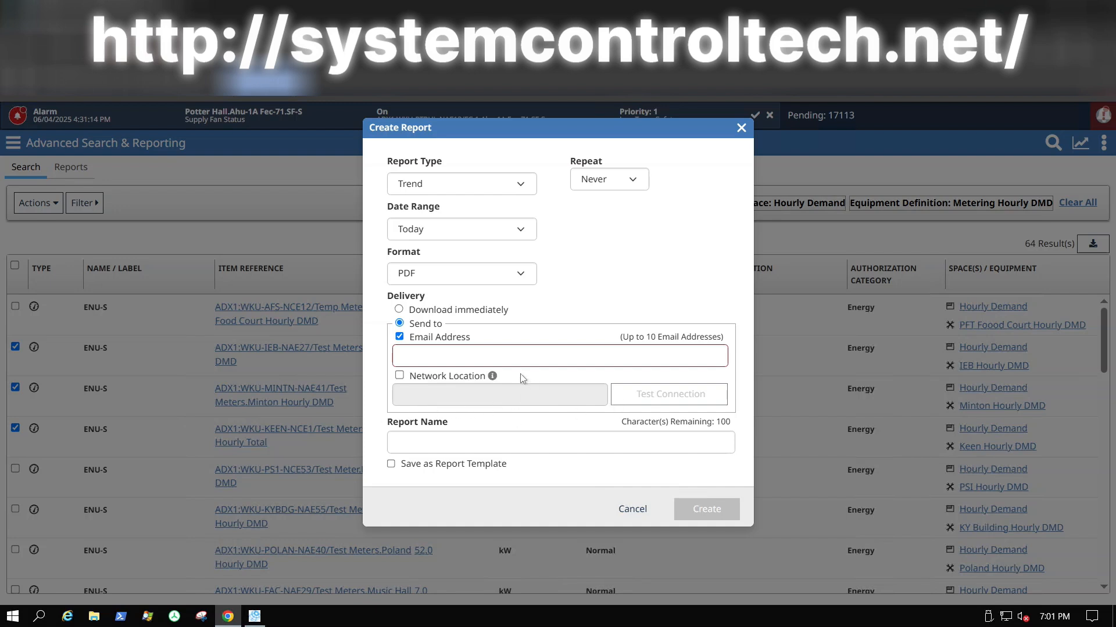
click(399, 311)
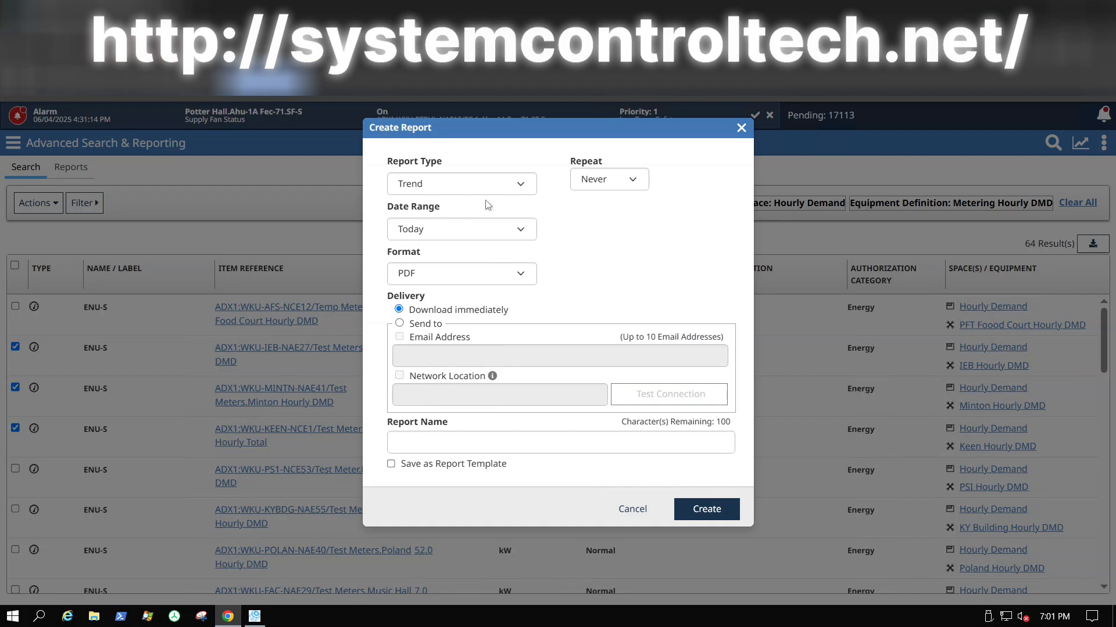
click(696, 511)
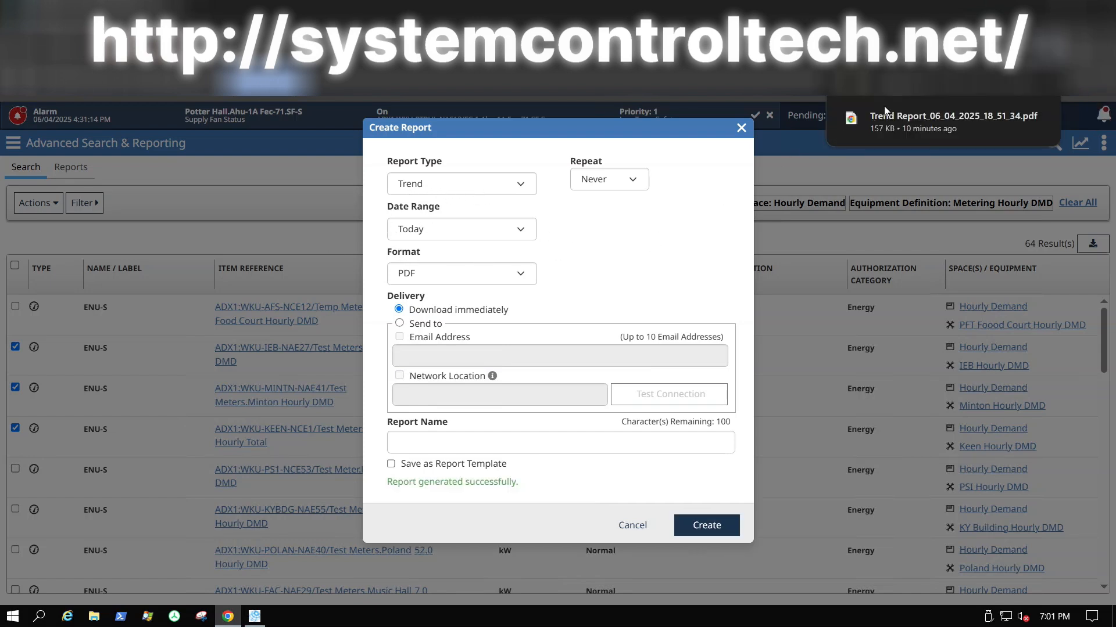
Step: Open the downloaded Trend Report PDF, review its three meter pages, then return to Metasys
click(884, 117)
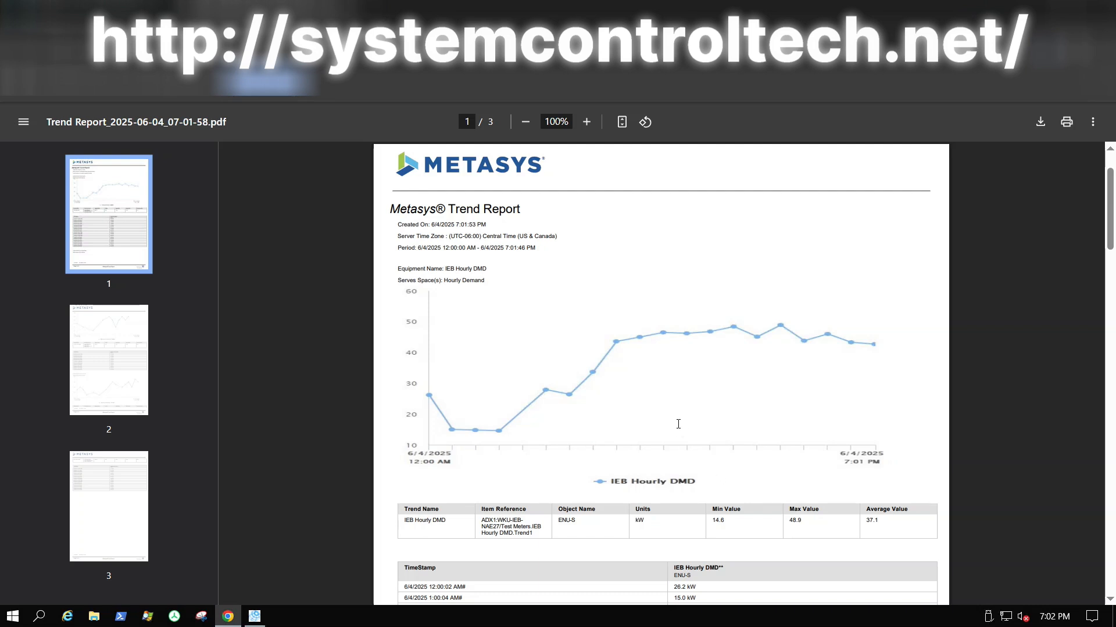
scroll(786, 433, down, 6)
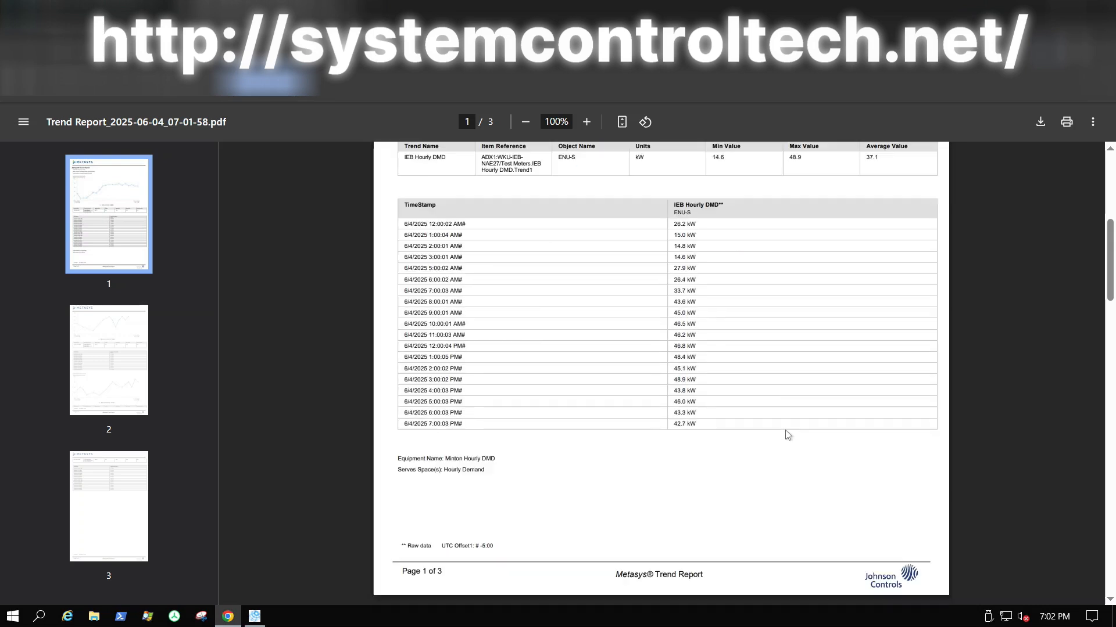
scroll(656, 222, down, 1)
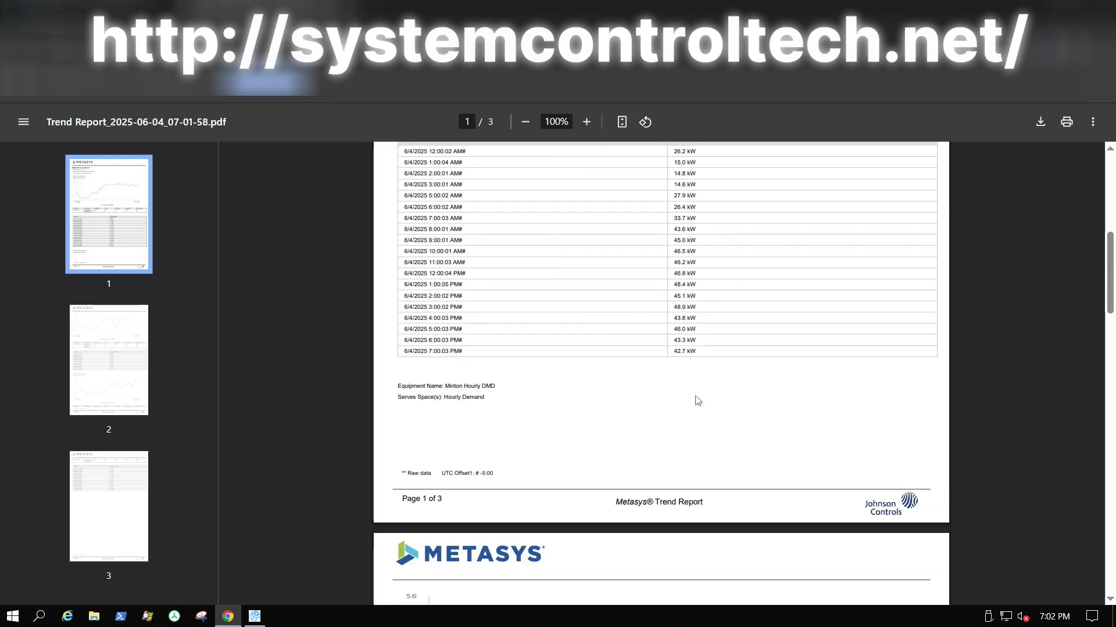
scroll(716, 449, down, 3)
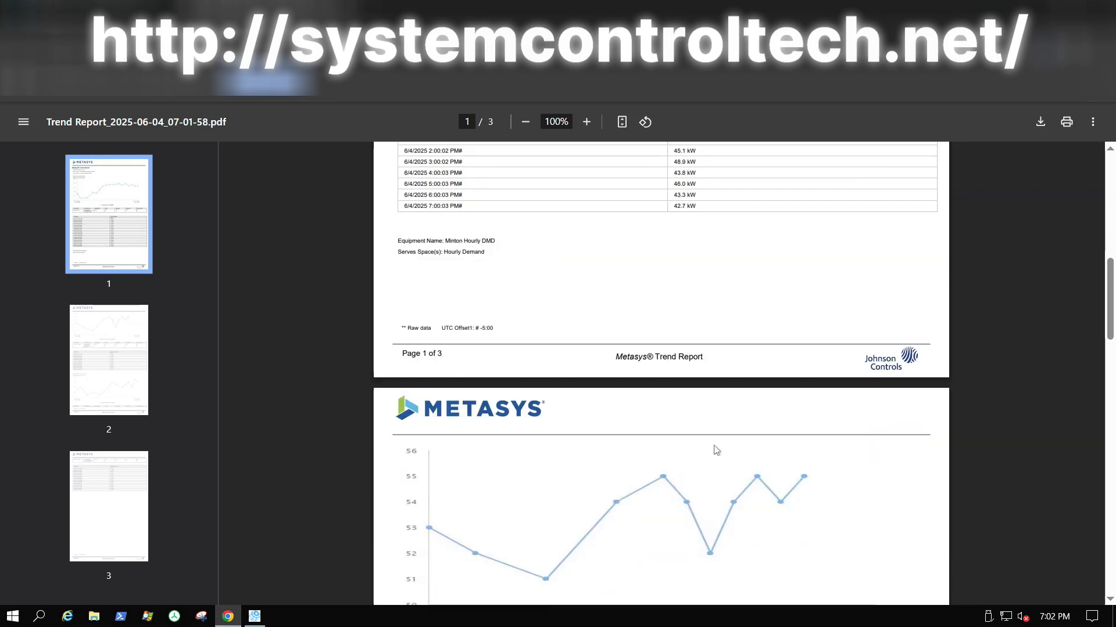
scroll(715, 456, down, 5)
scroll(715, 463, down, 3)
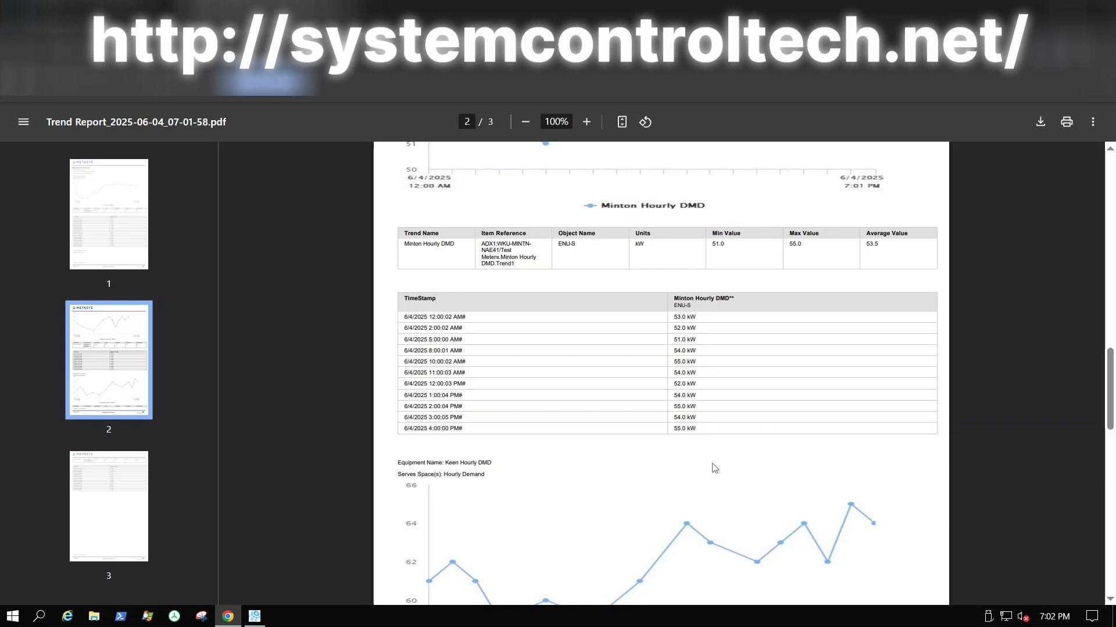
scroll(715, 469, down, 10)
scroll(715, 476, down, 6)
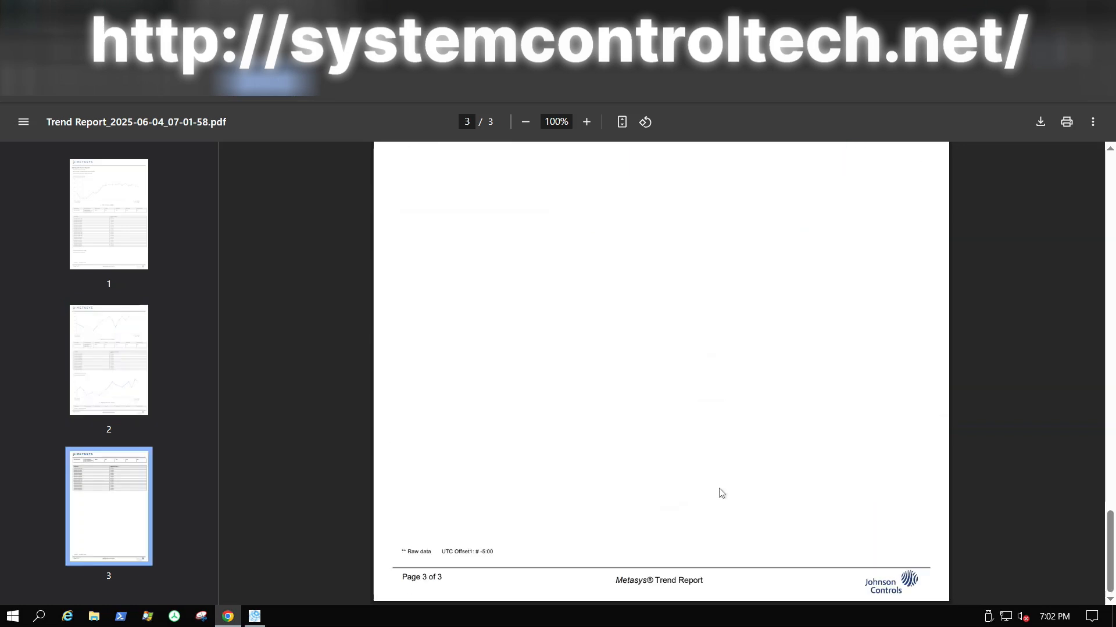
scroll(721, 493, up, 5)
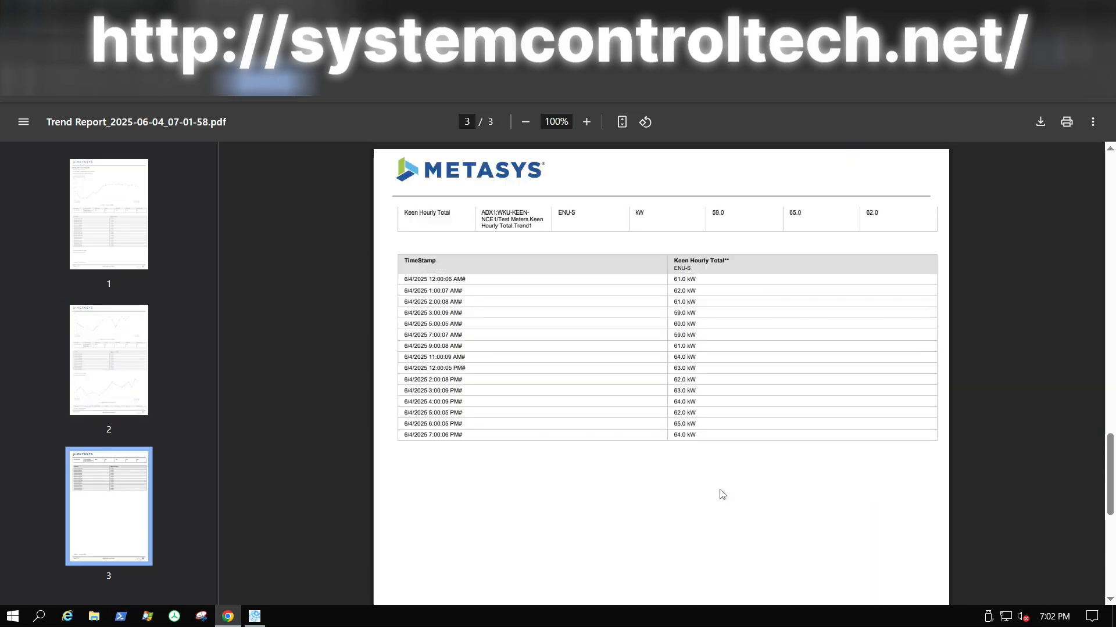
scroll(721, 494, up, 12)
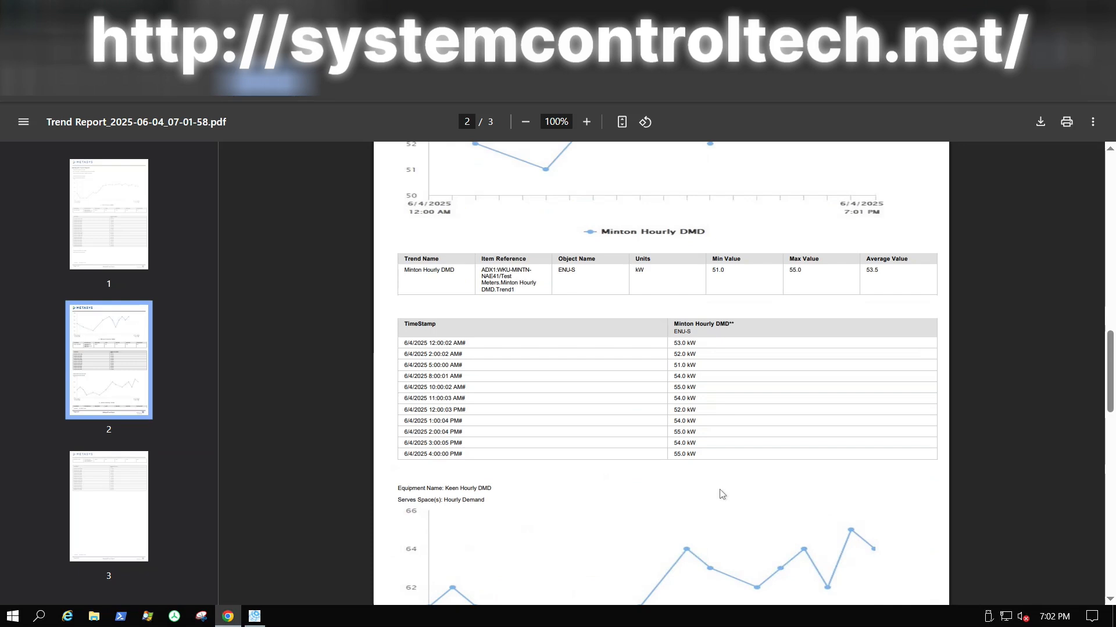
scroll(721, 494, up, 13)
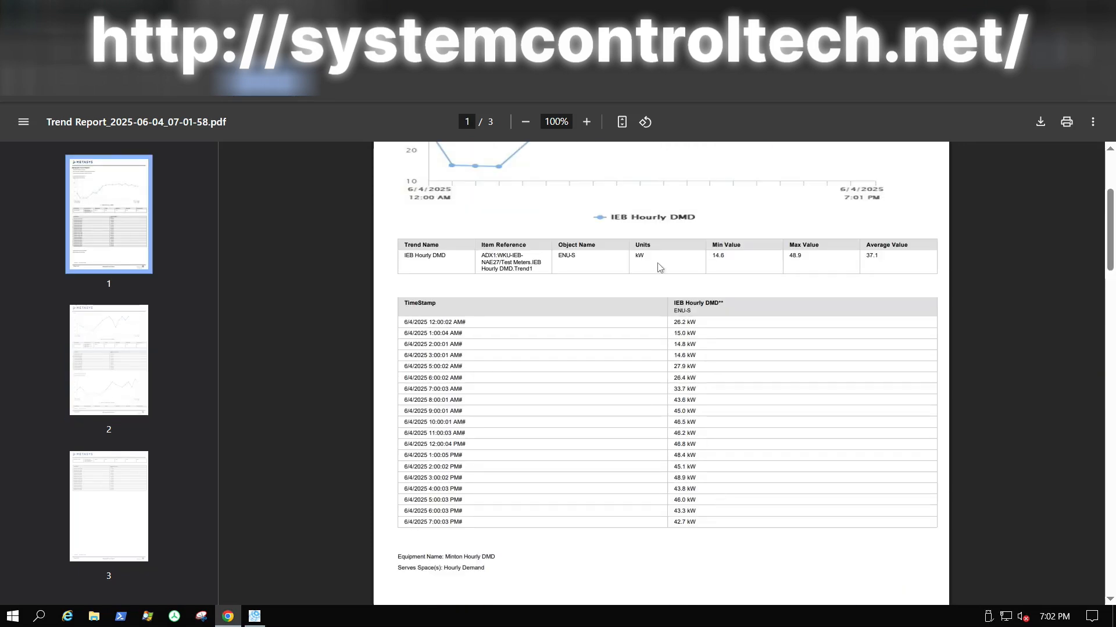
scroll(658, 267, up, 5)
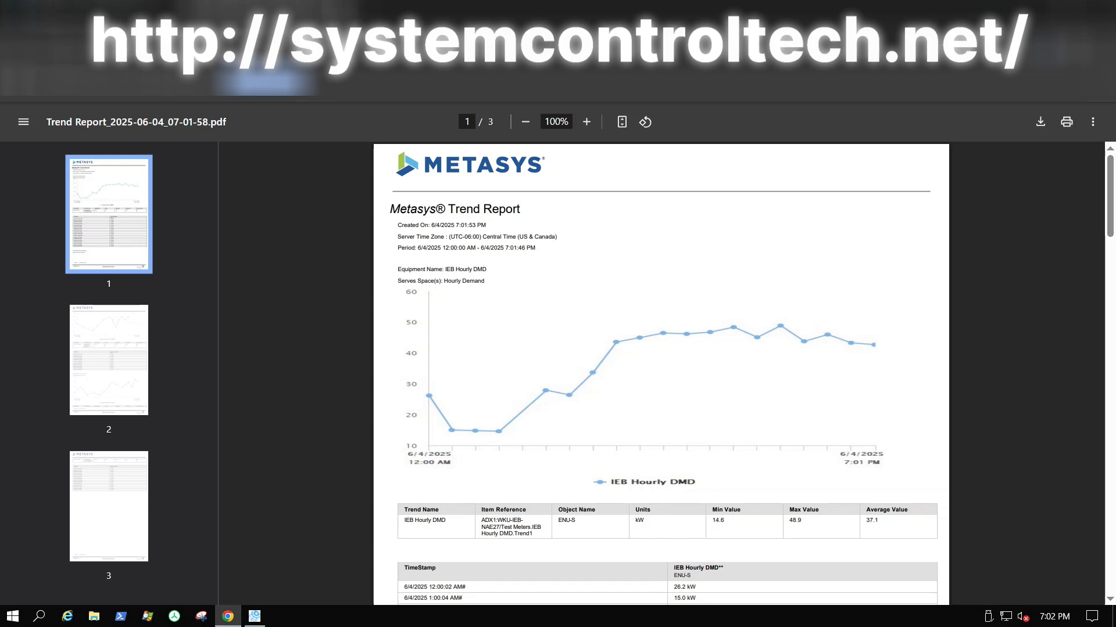
click(293, 11)
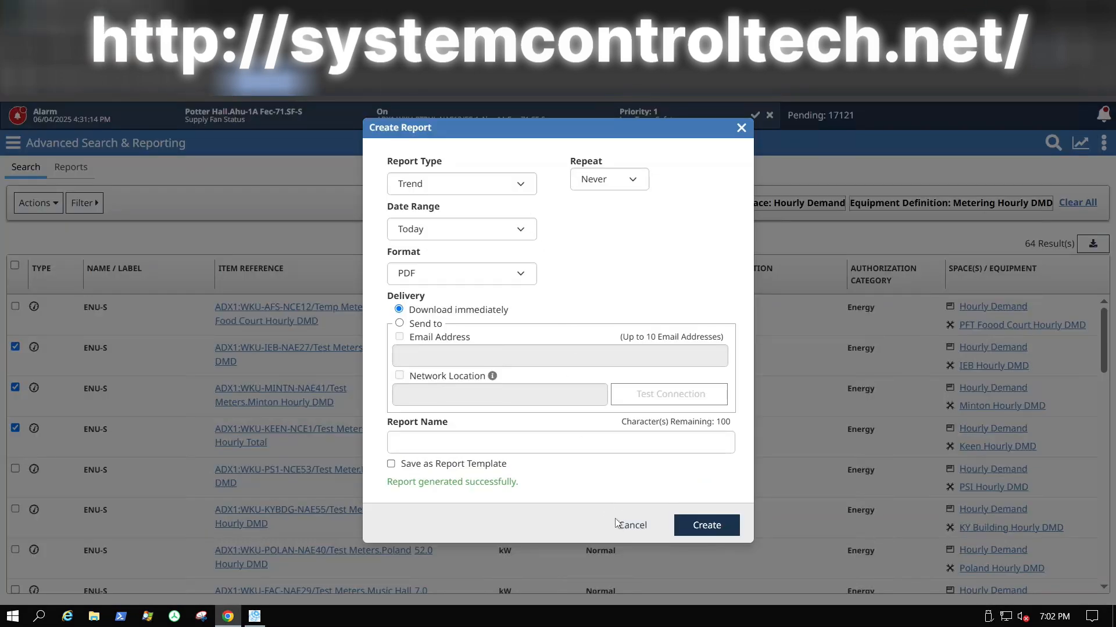
Step: Cancel the Create Report dialog and leave the search results for the Reports page
click(630, 526)
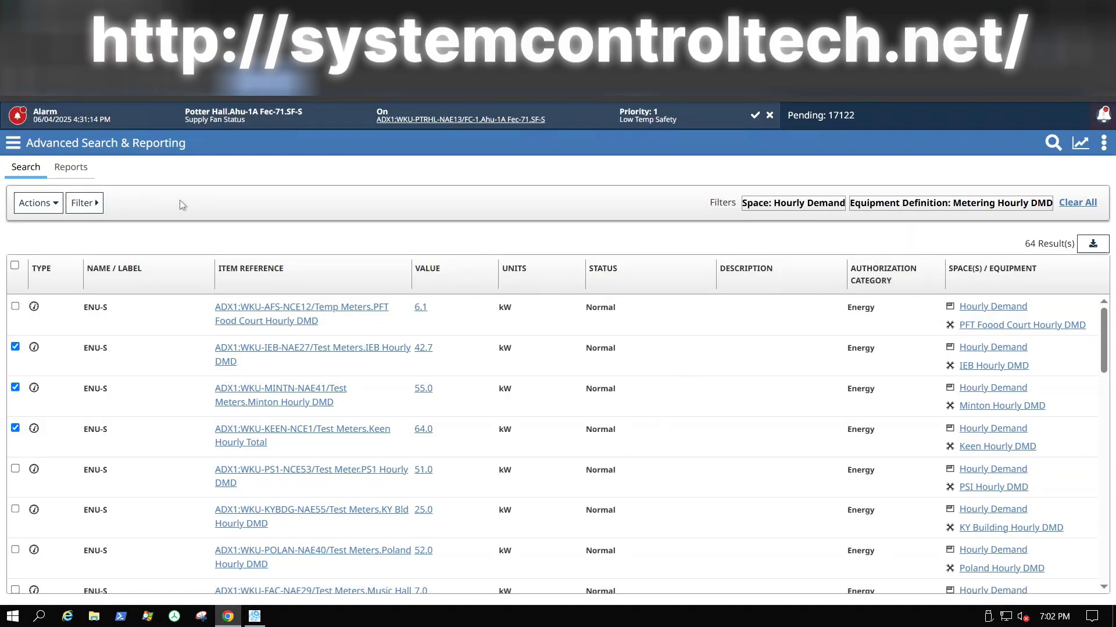
click(72, 169)
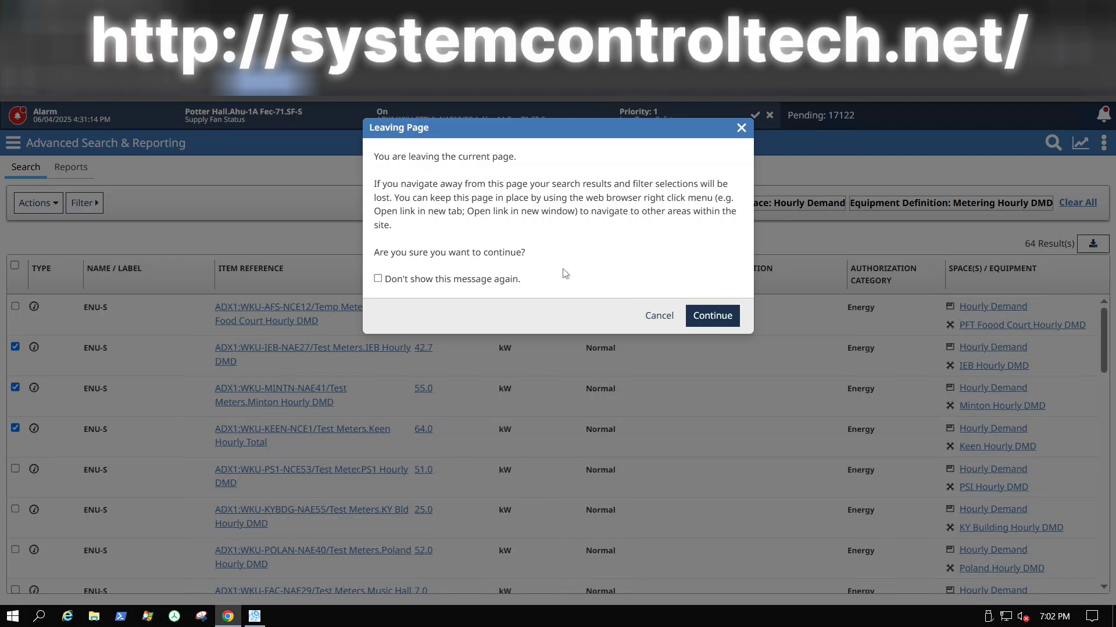
click(733, 321)
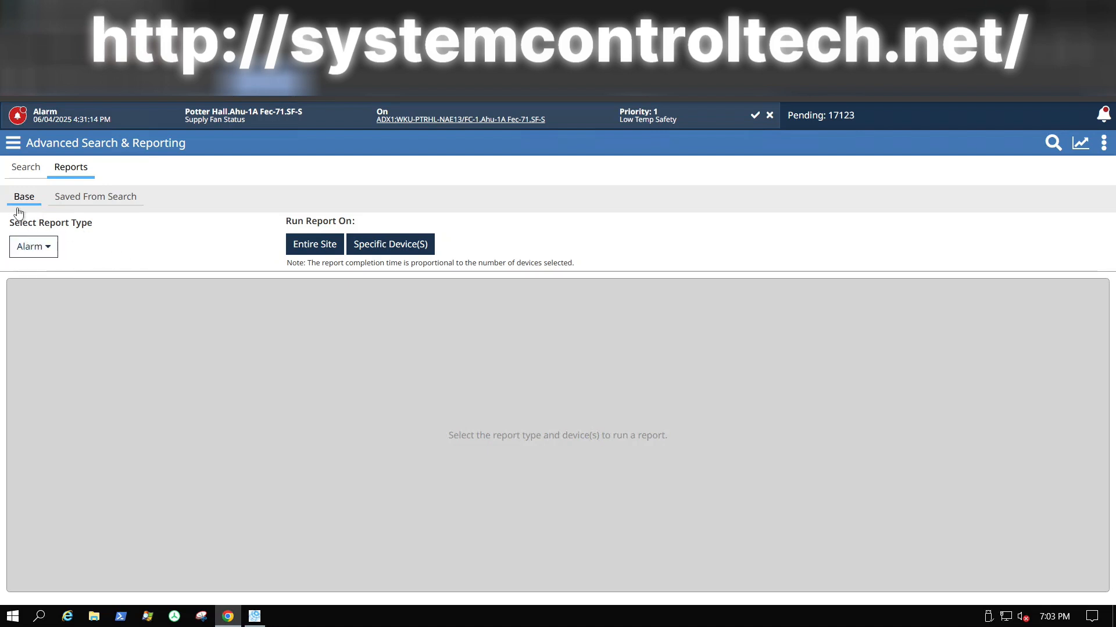
Step: Try the Offline report type, return to Alarm, then view the 22 reports Saved From Search
click(52, 251)
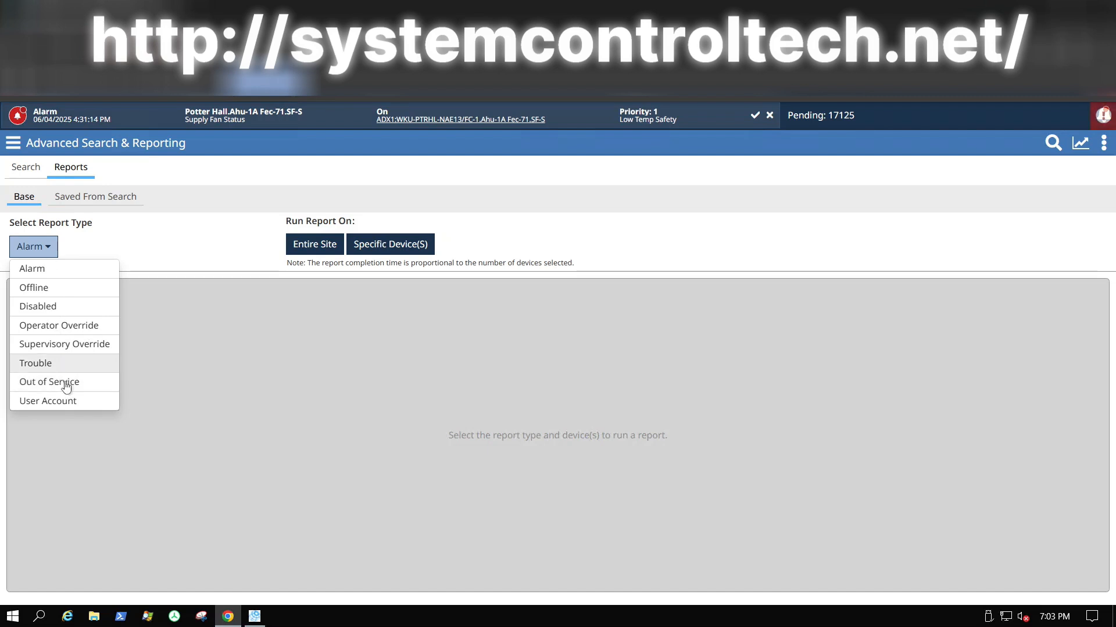
click(49, 289)
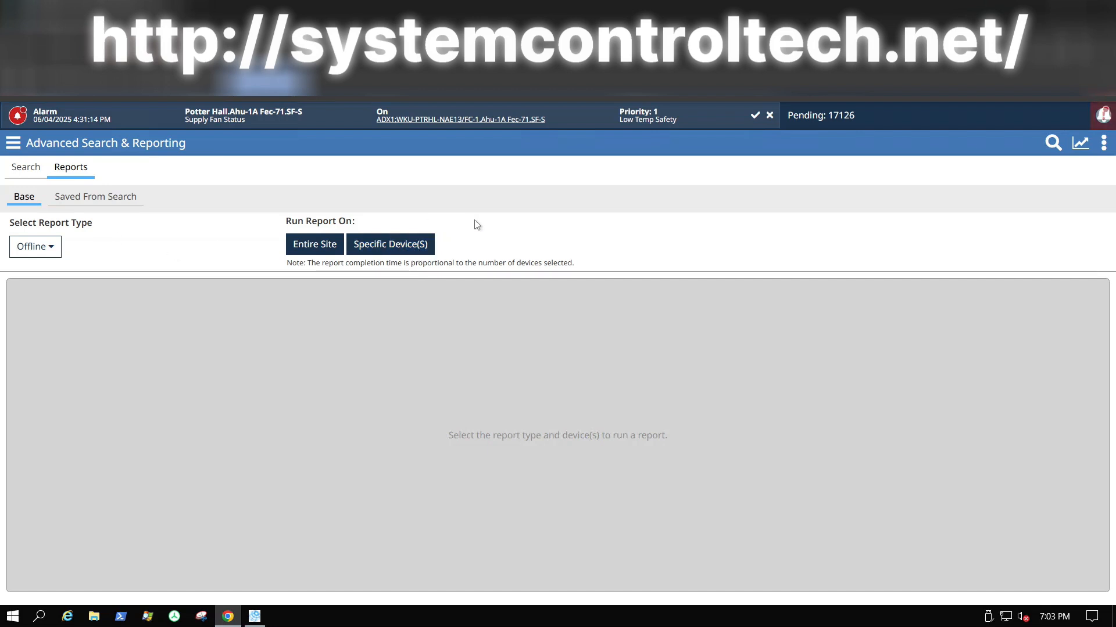
click(52, 247)
click(32, 269)
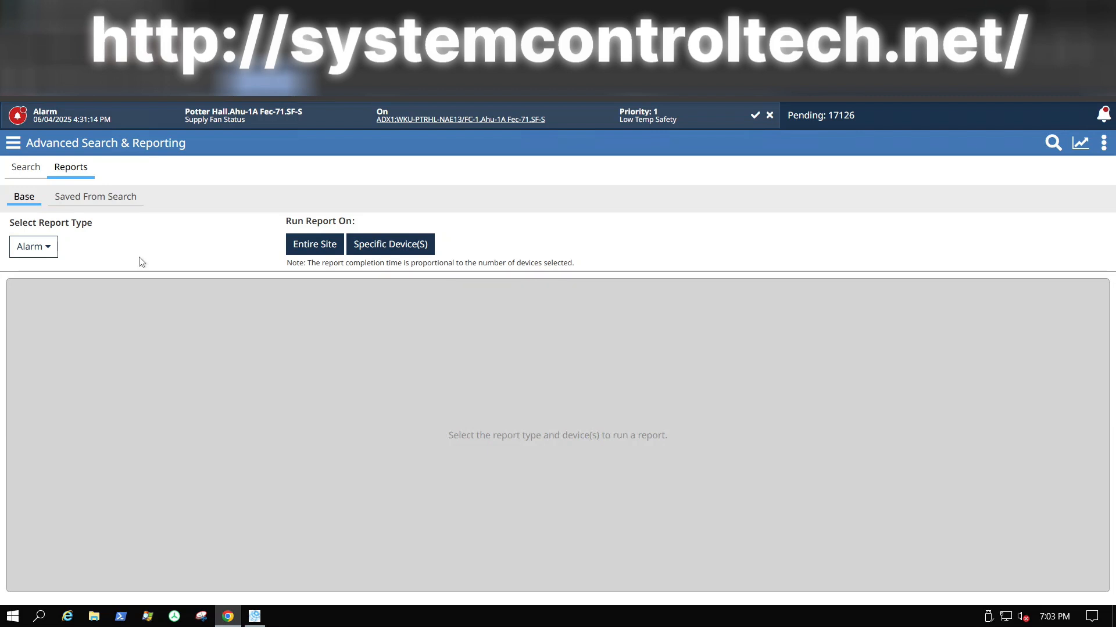
click(90, 199)
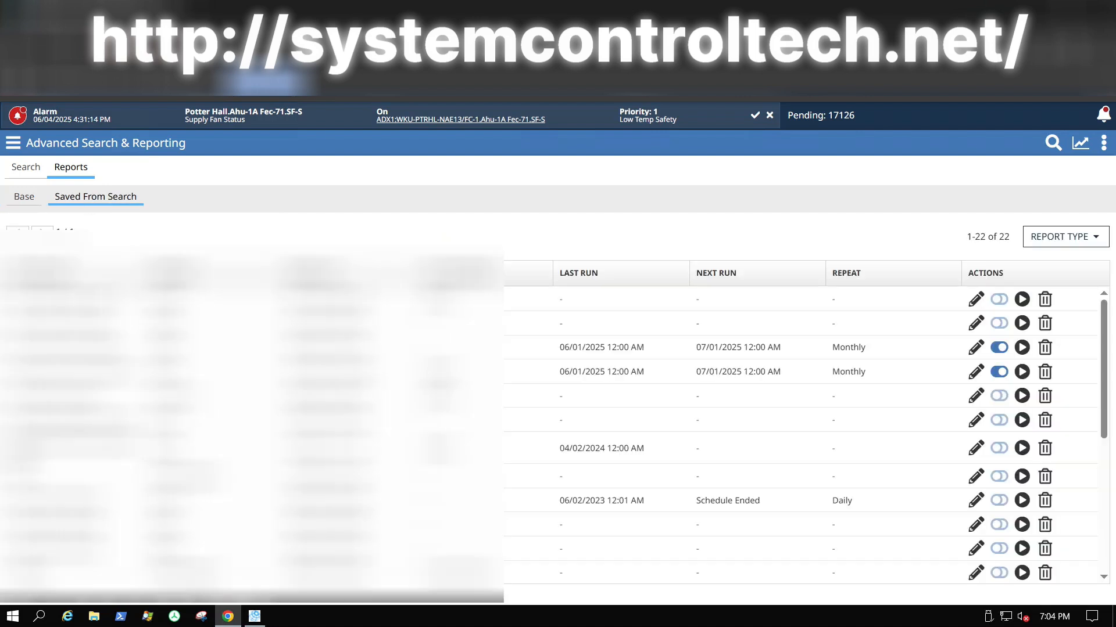
scroll(279, 418, down, 1)
scroll(808, 436, down, 3)
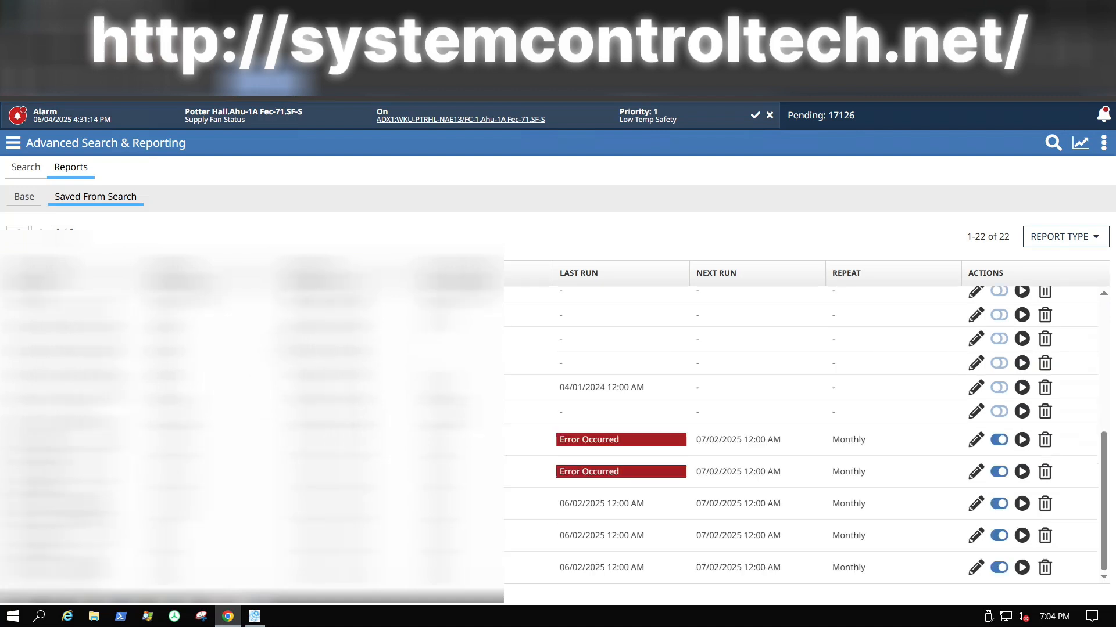
scroll(802, 430, up, 2)
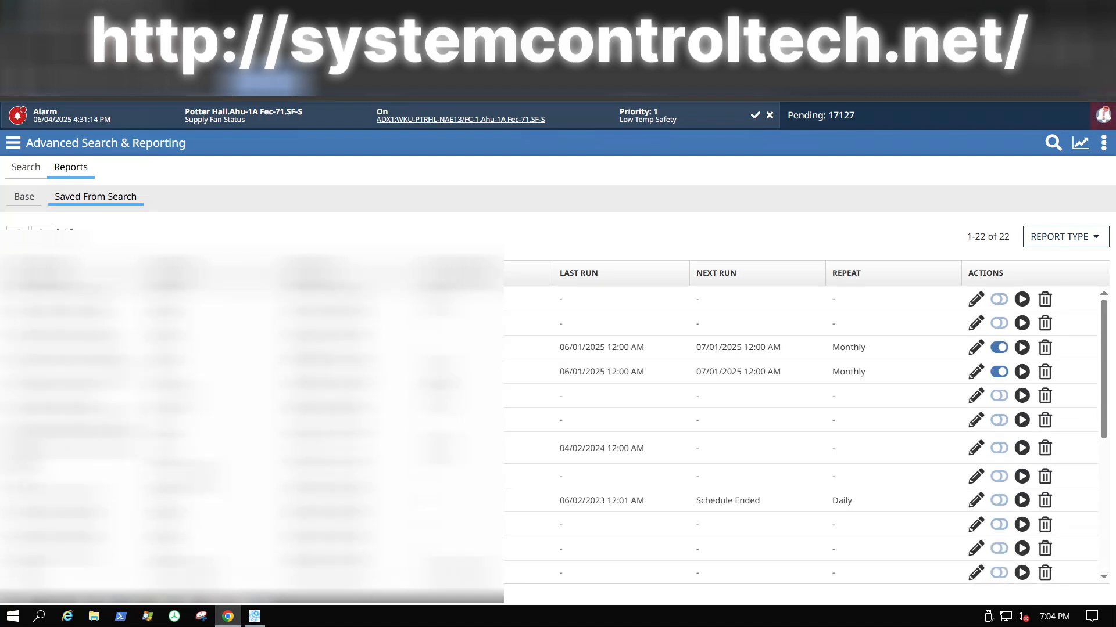
scroll(802, 430, down, 2)
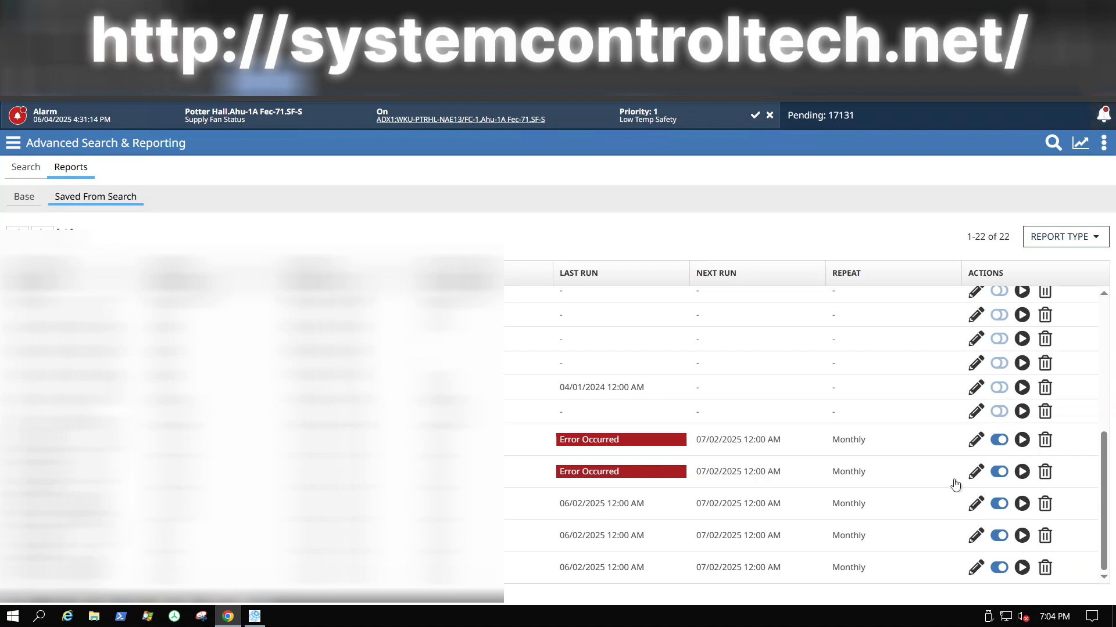
scroll(897, 405, up, 5)
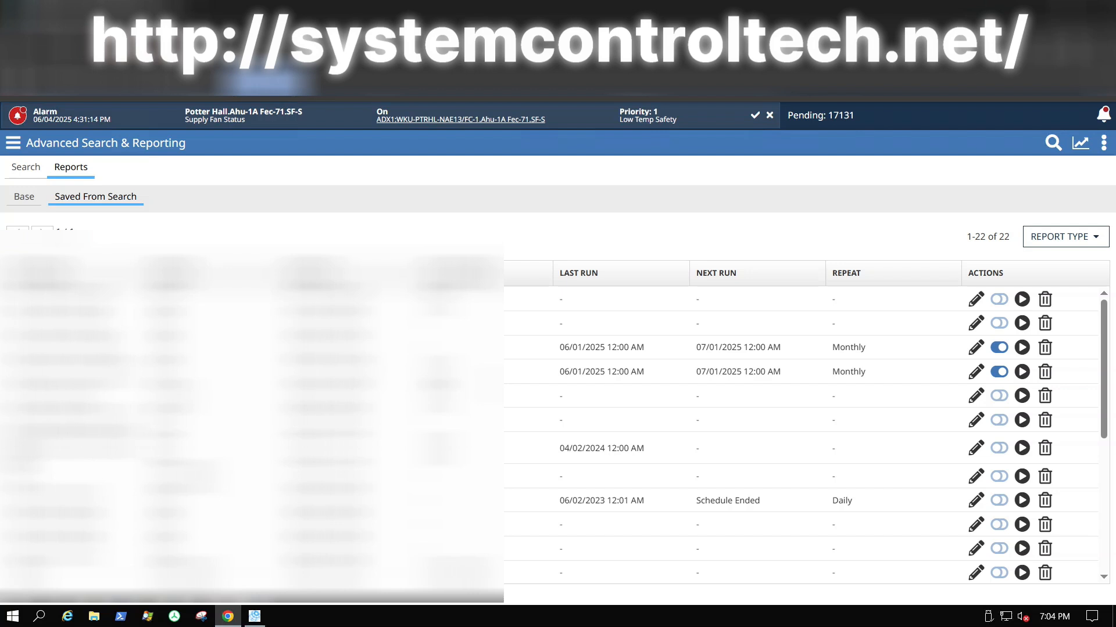
scroll(802, 435, down, 1)
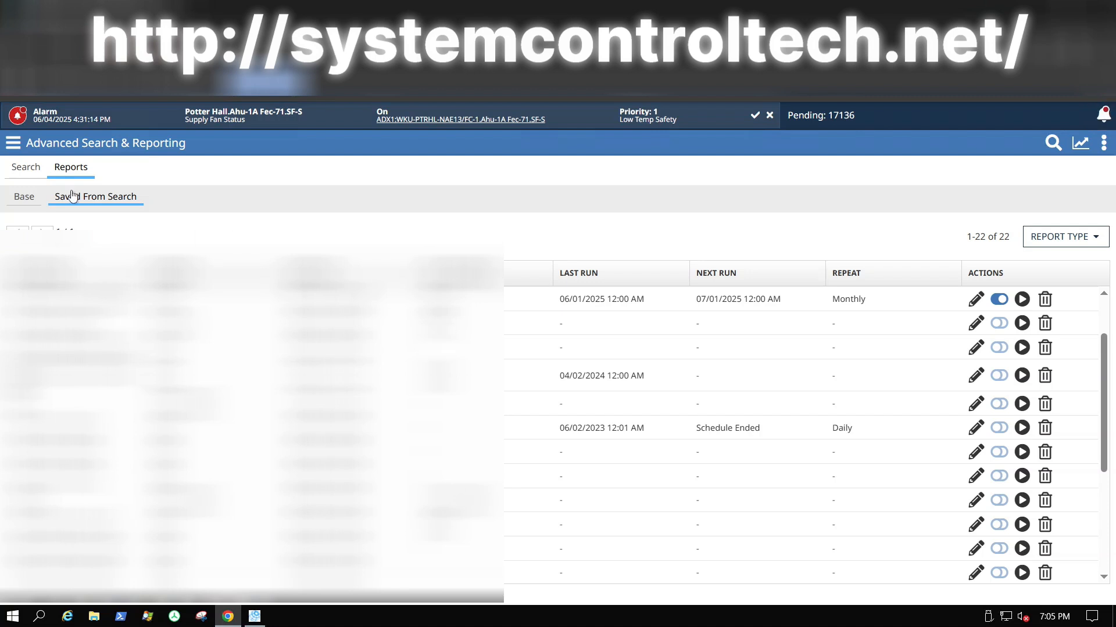
Step: From the Base sub-tab, run the Alarm report for the Entire Site
click(26, 197)
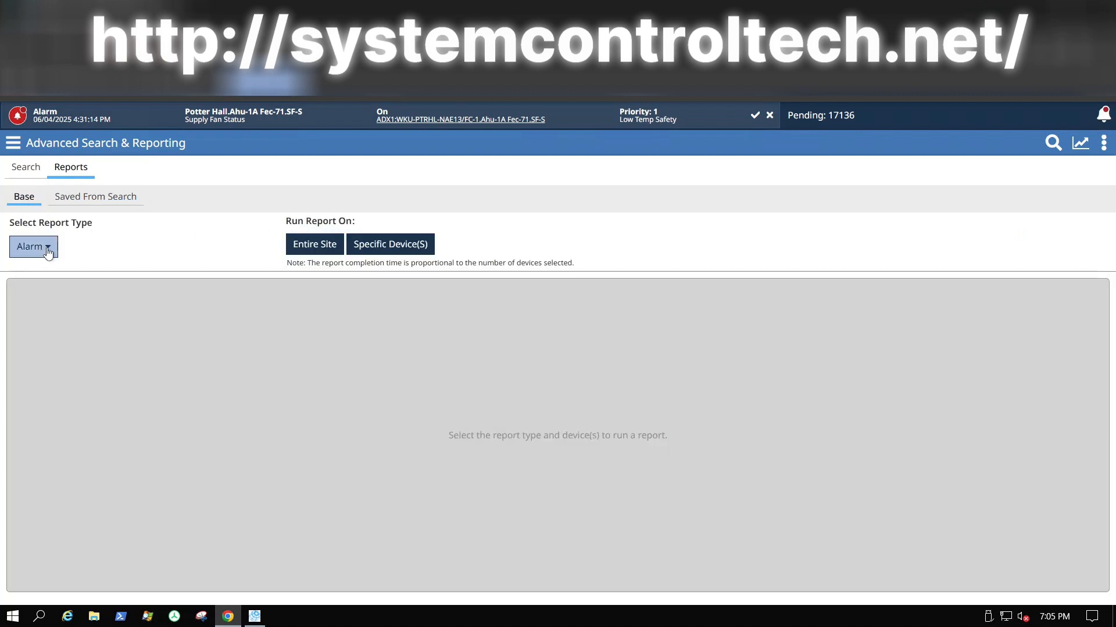
click(308, 248)
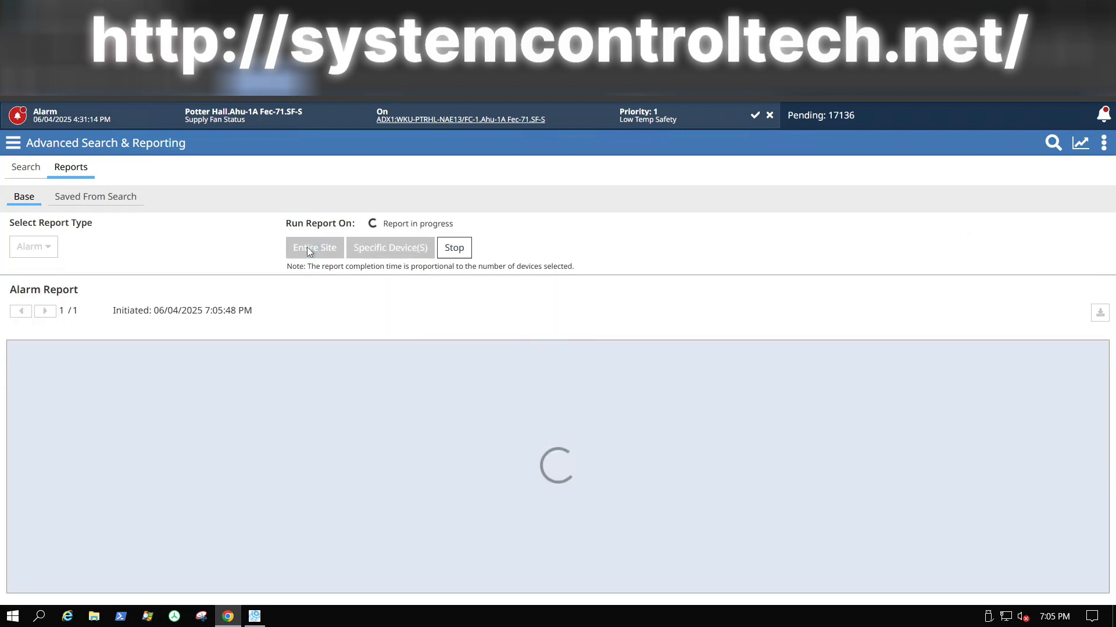